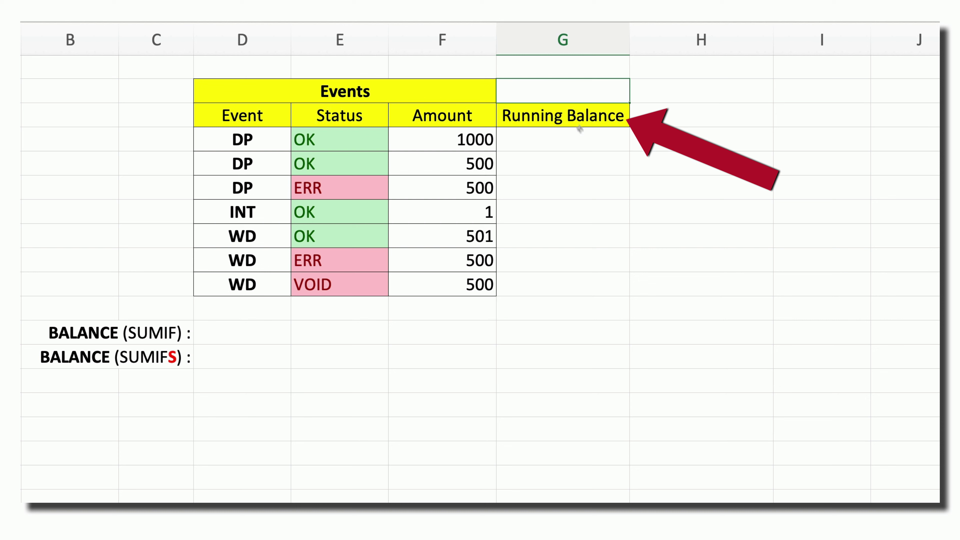
Enter running balances 1000, 1500 and 1500 in the first three event rows starting at G4.
click(601, 142)
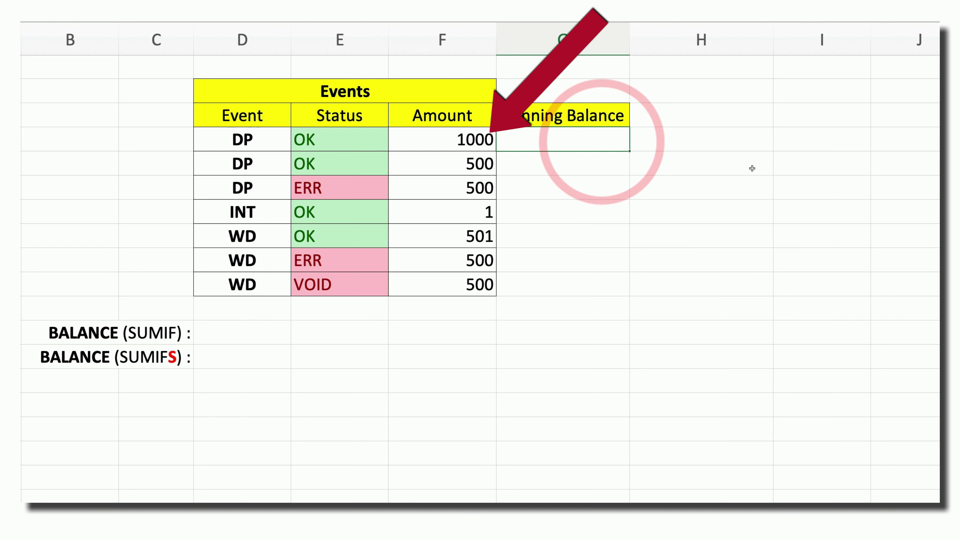
text(1000)
key(Return)
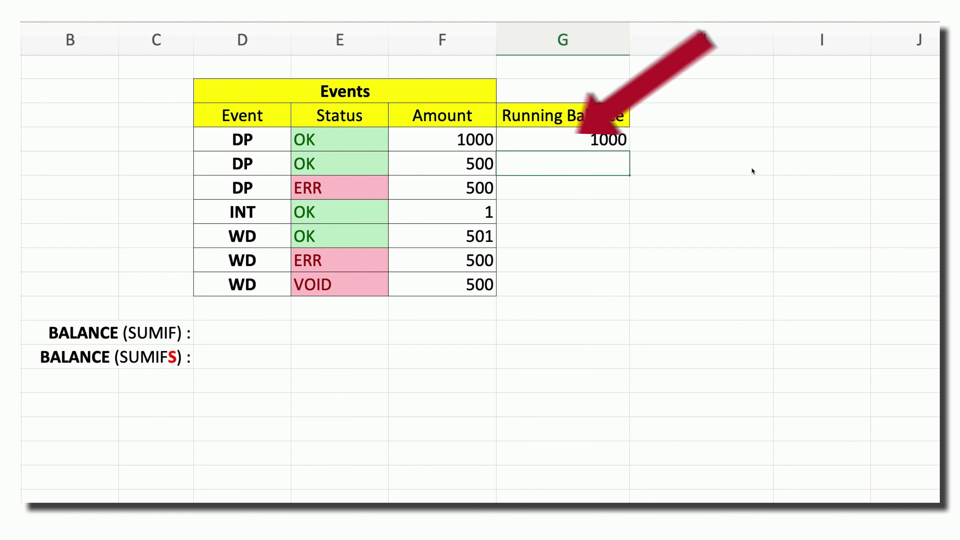
text(1500)
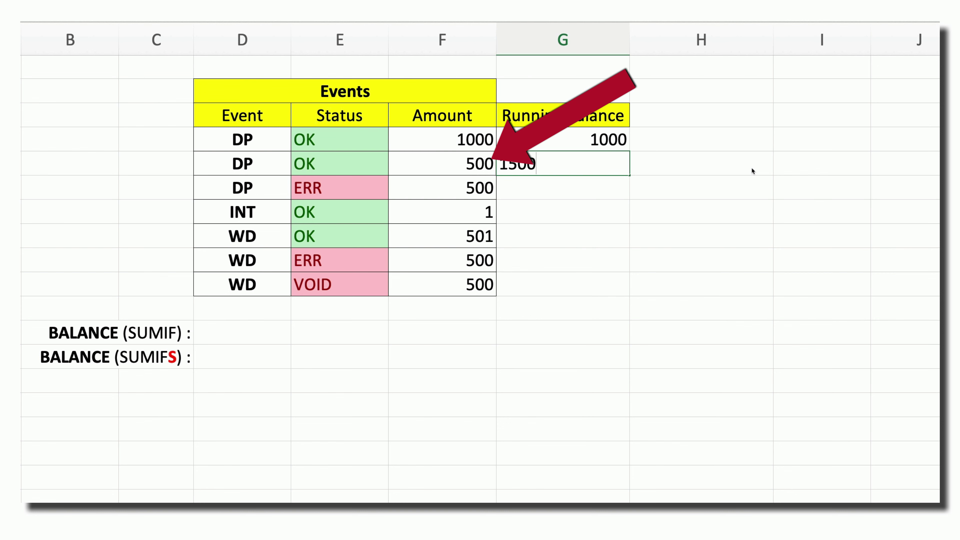
key(Return)
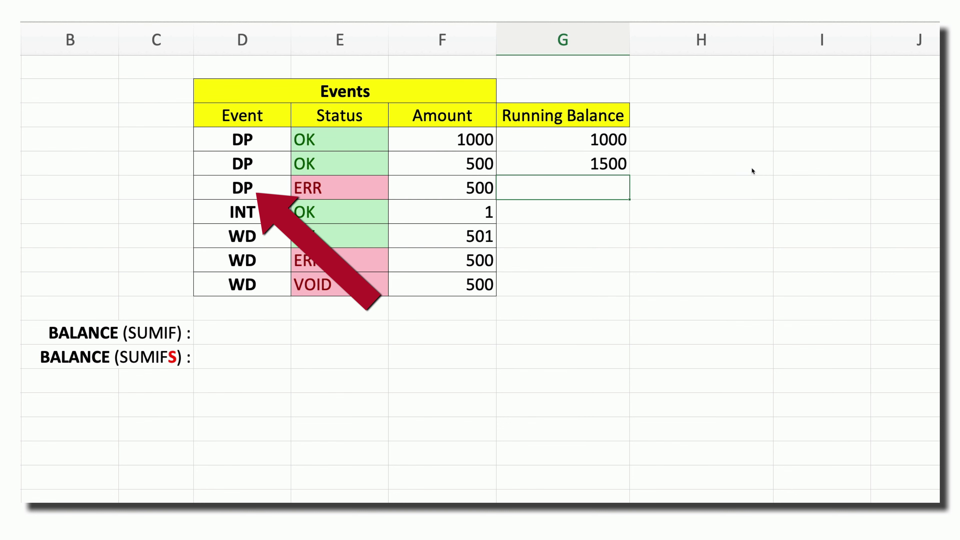
text(1500)
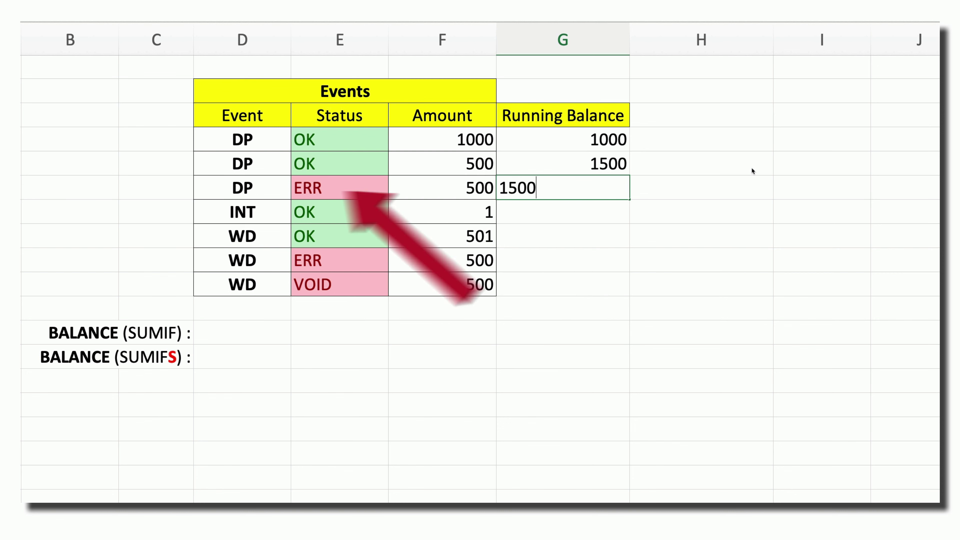
key(Return)
Enter 1501, 1000, 1000 and 1000 for the INT, WD, WD ERR and VOID rows.
text(1)
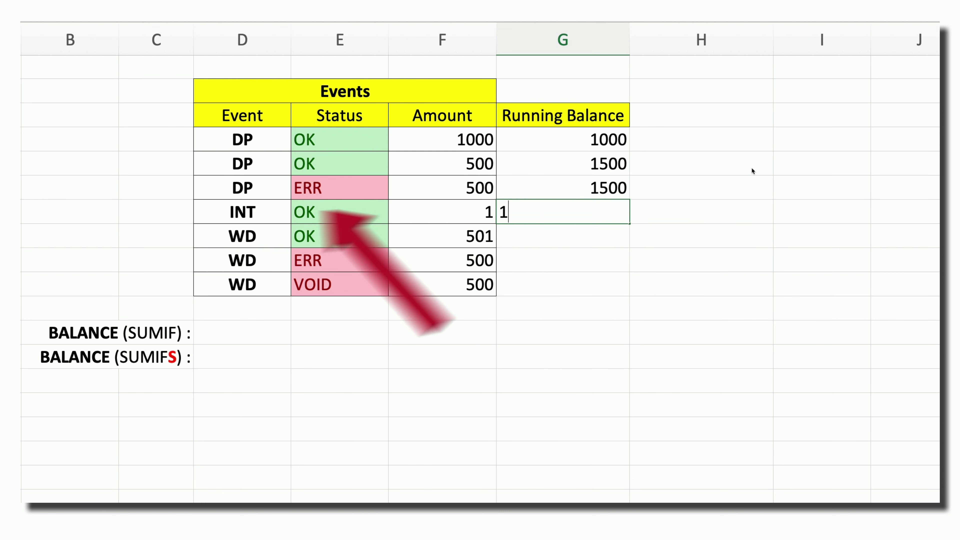
text(501)
key(Return)
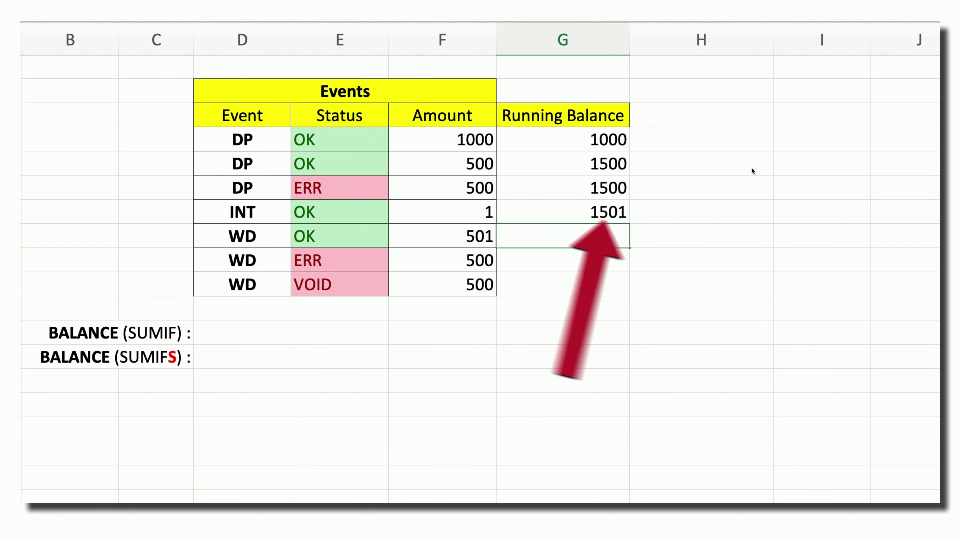
text(1)
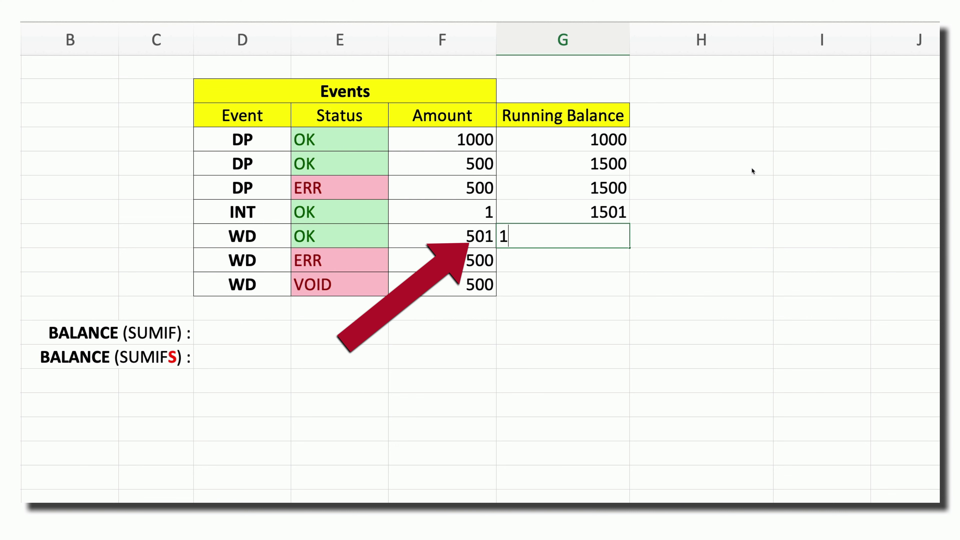
text(000)
key(Return)
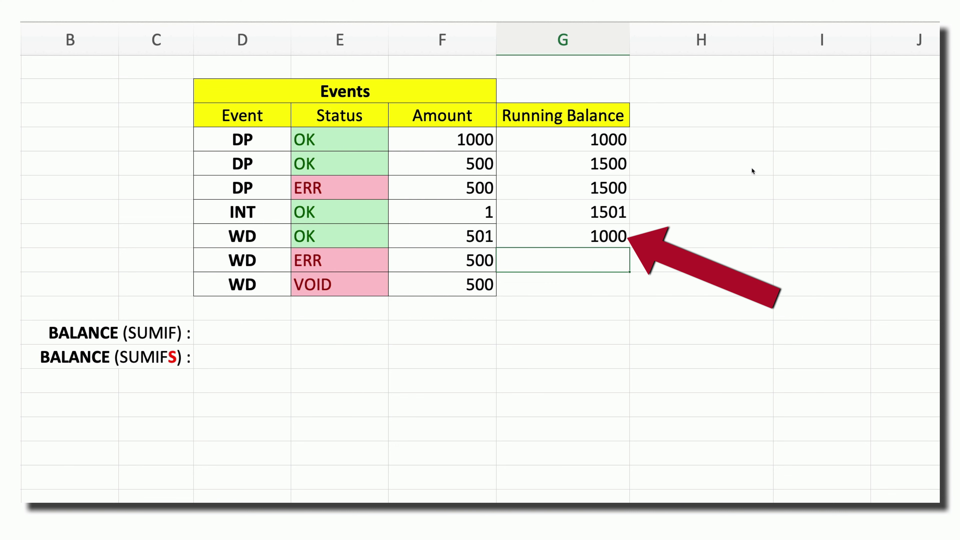
text(1000)
key(Return)
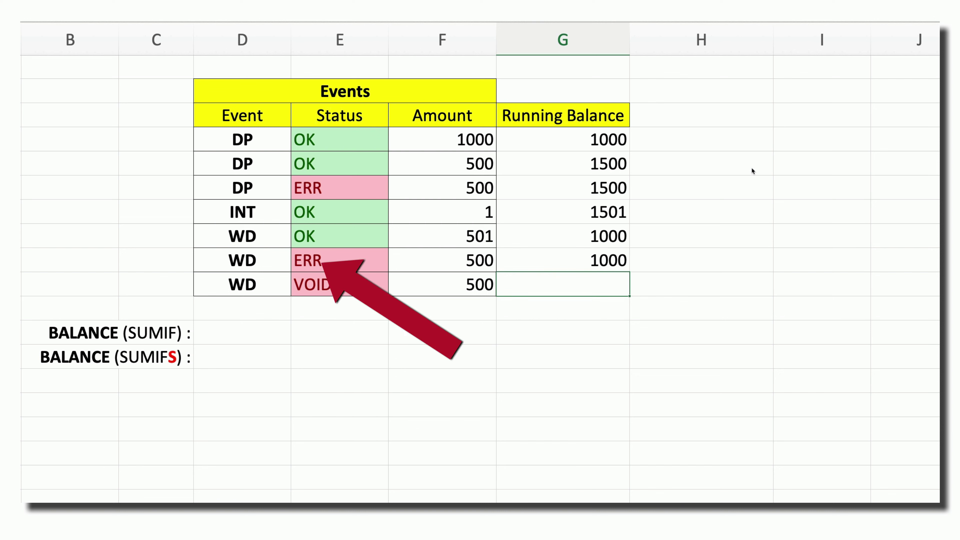
text(1000)
key(Return)
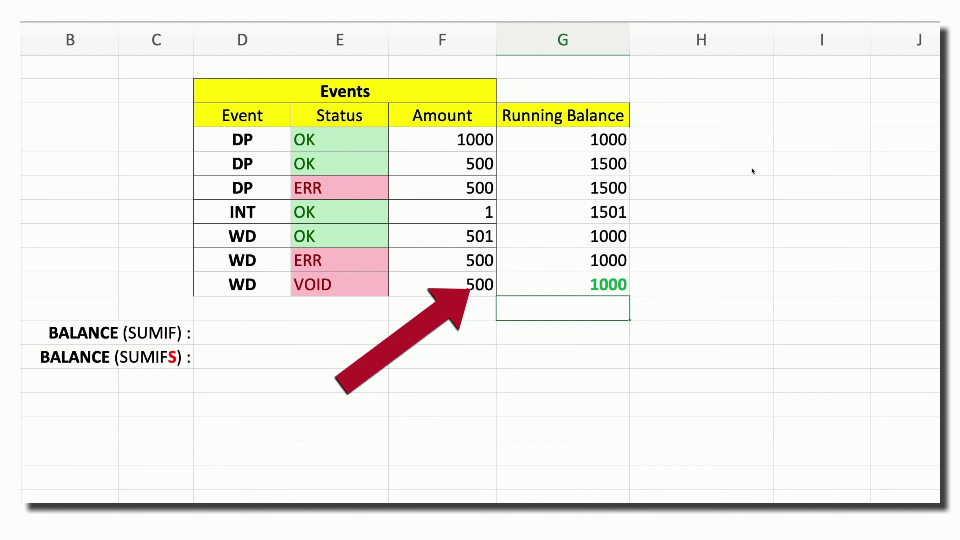
click(617, 279)
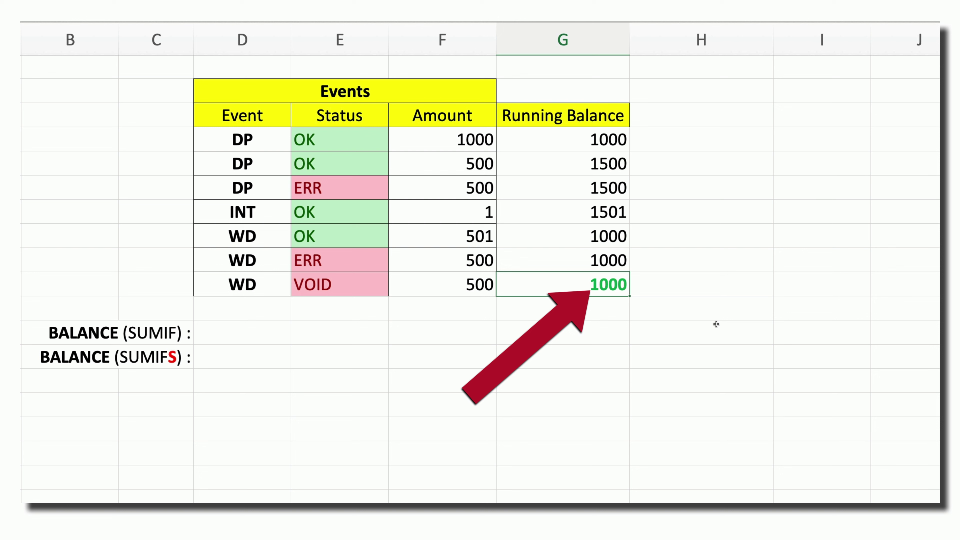
Enter =SUMIF(D4:D10,"DP",F4:F10) in D12 so the balance shows 2000.
click(258, 332)
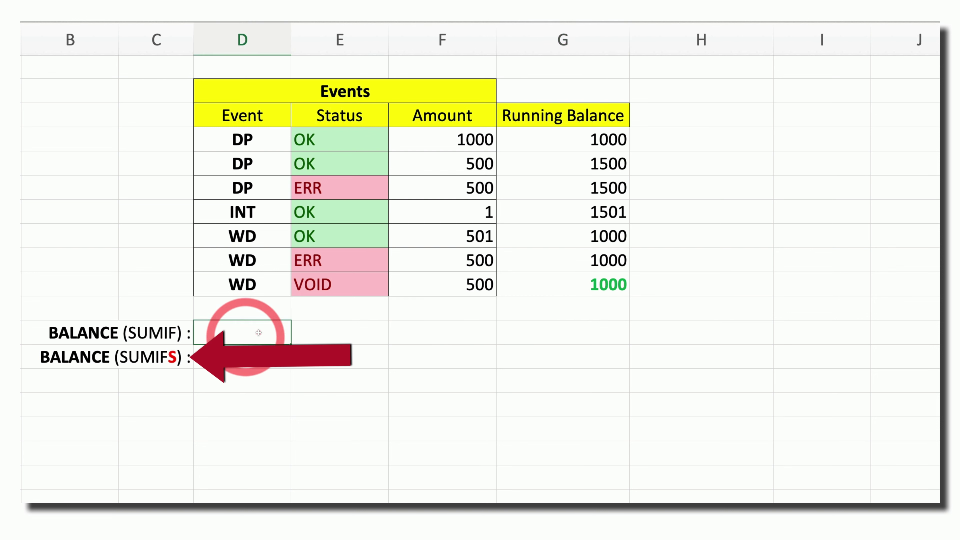
text(=SUMIF()
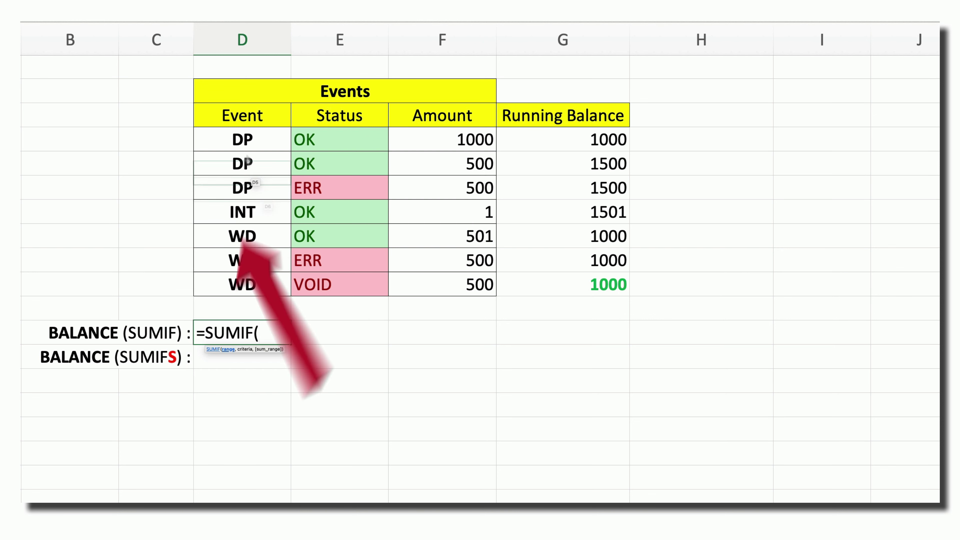
drag(249, 143, 252, 280)
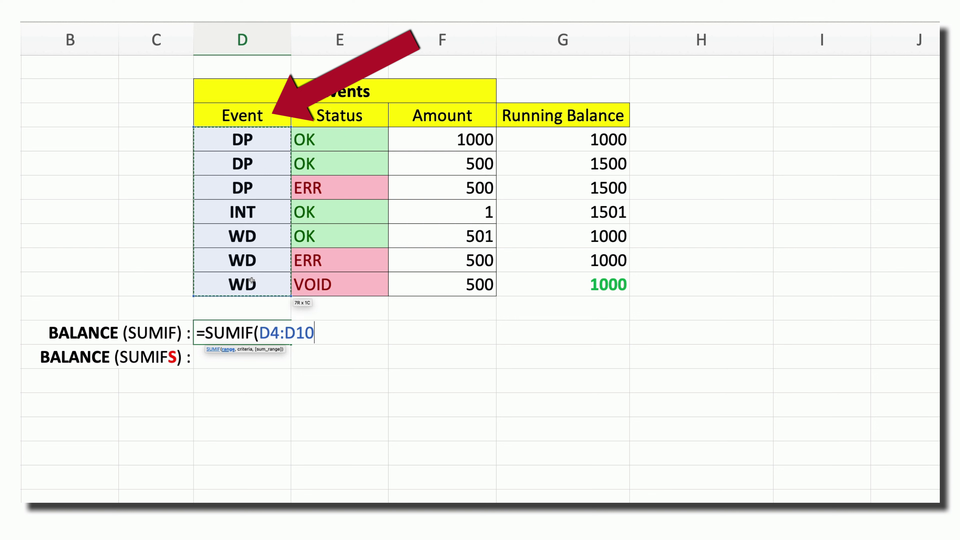
text(,)
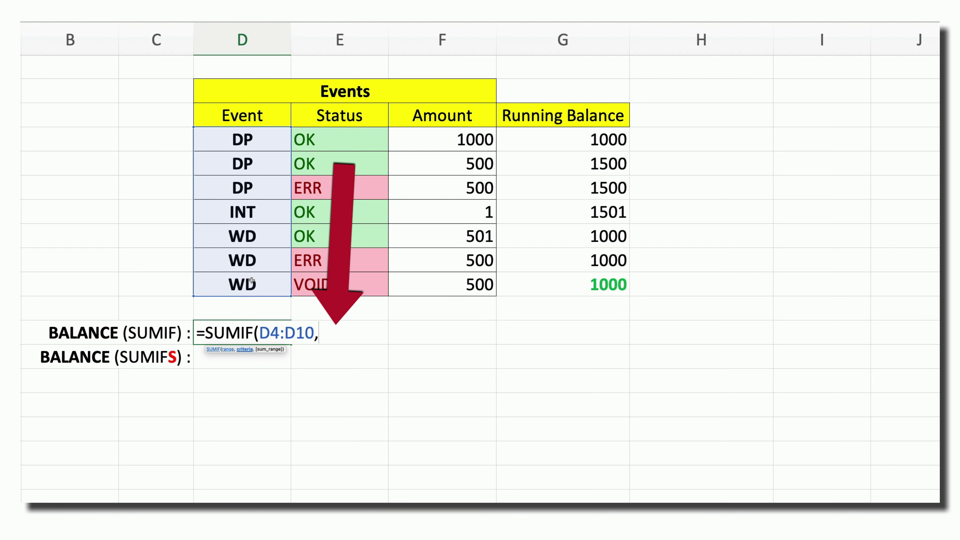
text("DP)
text(")
text(,)
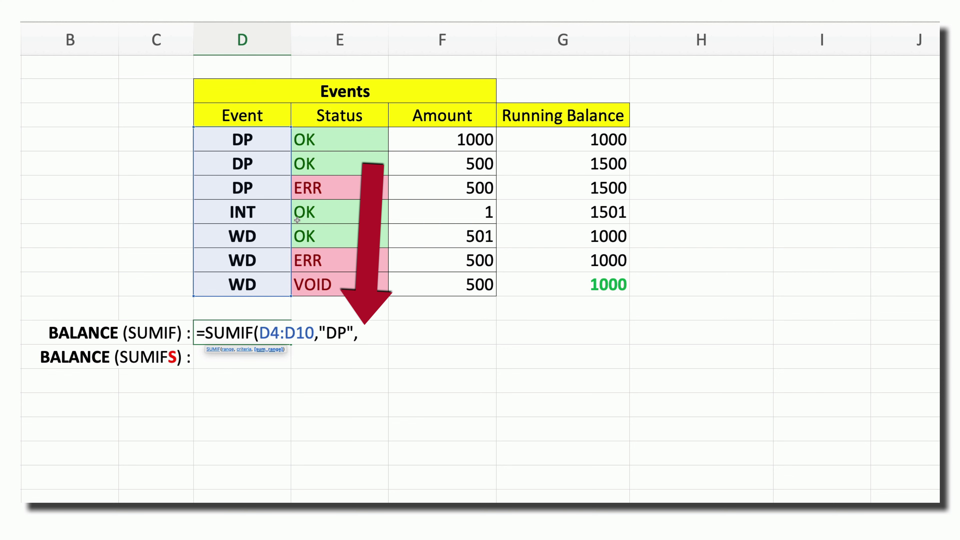
drag(442, 146, 440, 275)
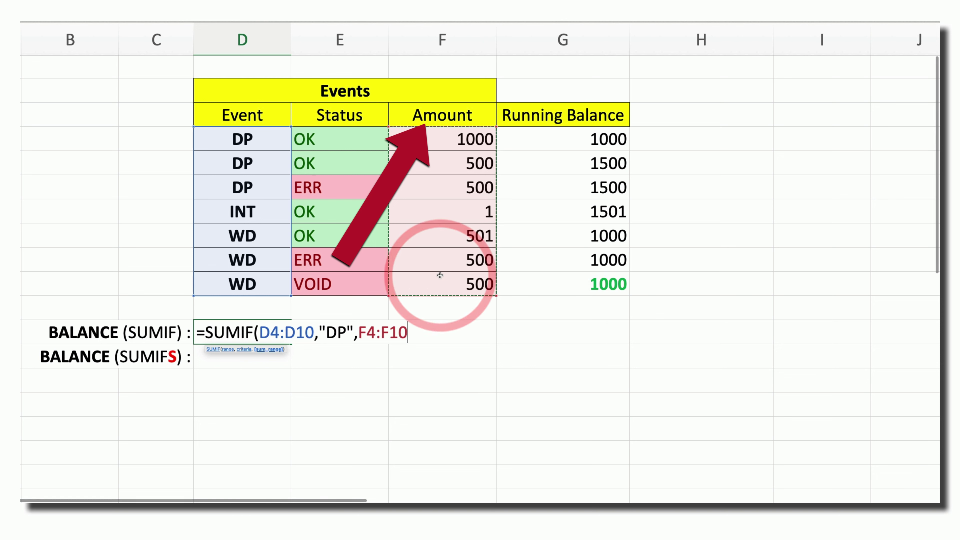
text())
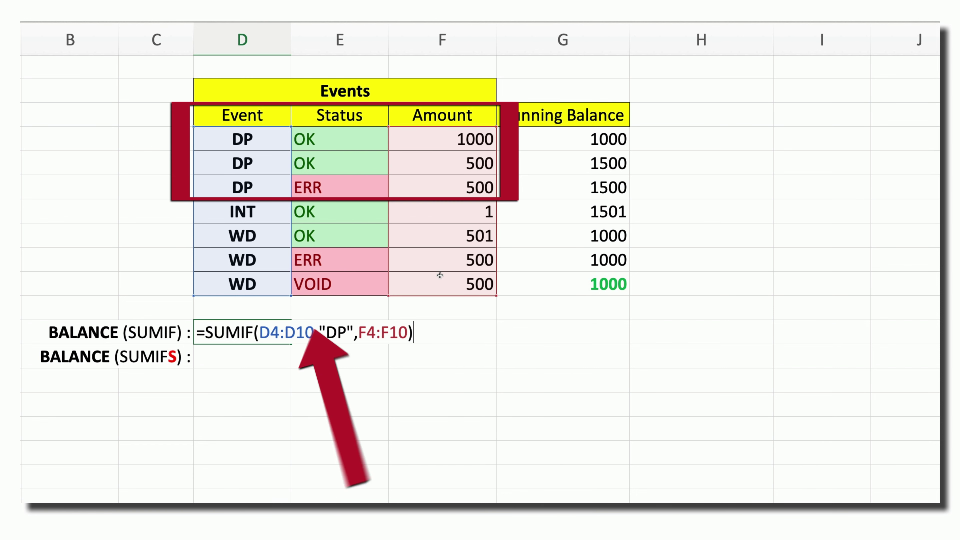
key(Return)
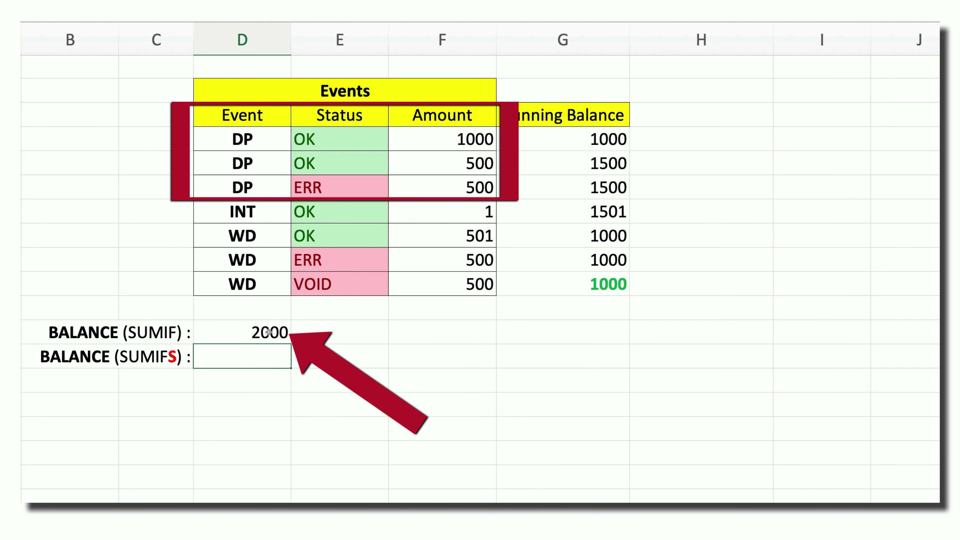
click(269, 332)
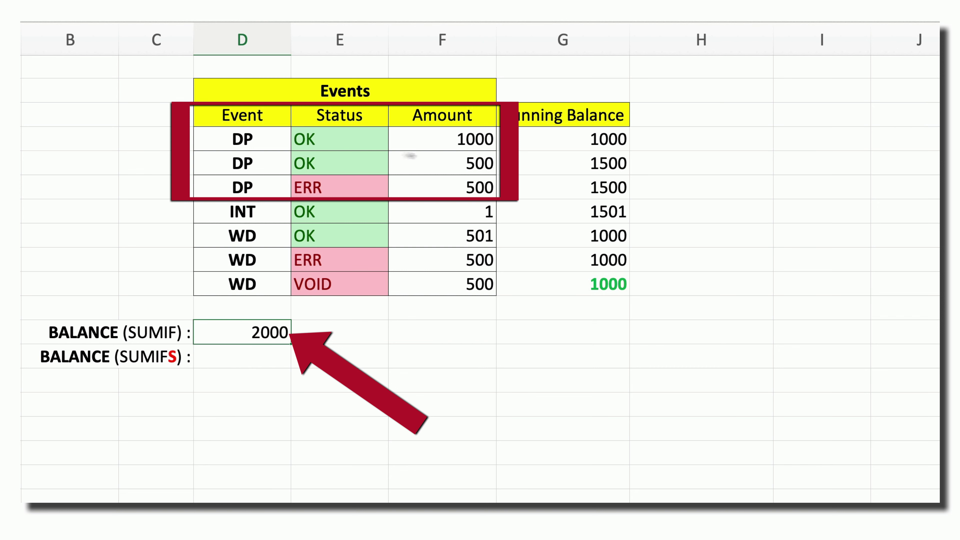
Highlight the three DP rows, then edit the SUMIF criterion to "=DP".
drag(273, 140, 473, 185)
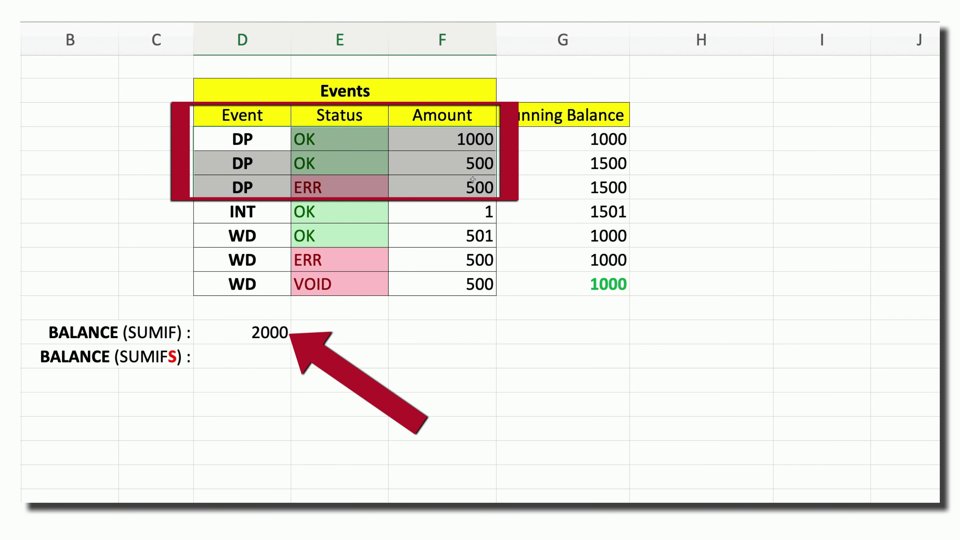
double_click(269, 332)
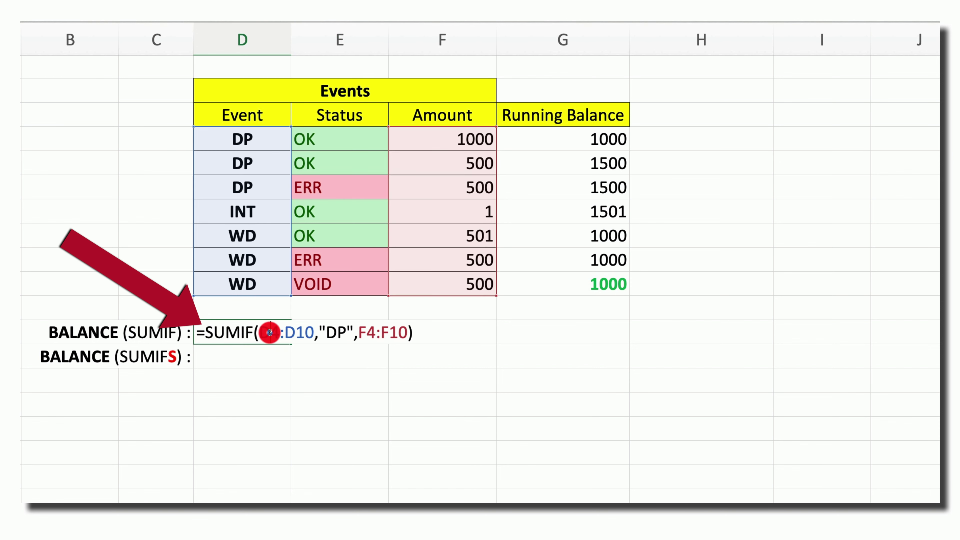
click(322, 327)
text(=)
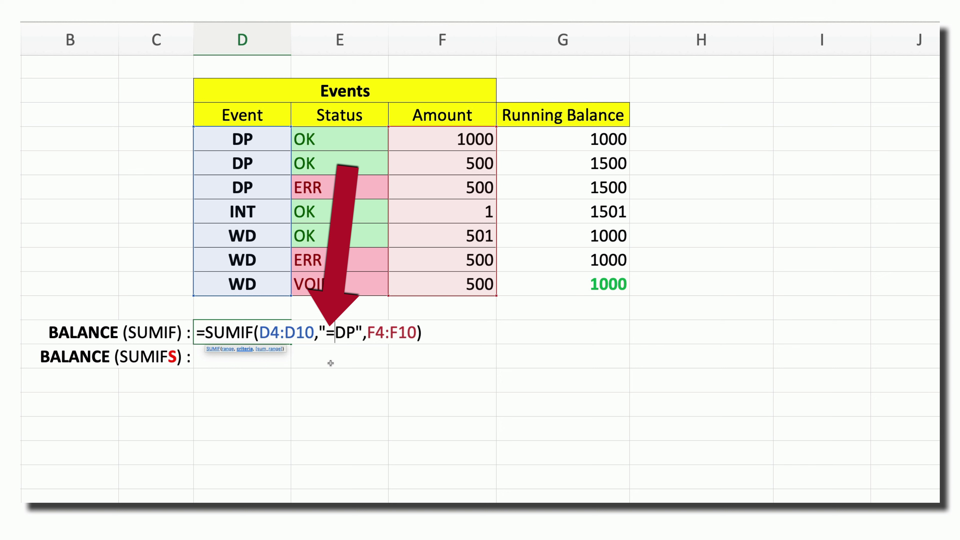
key(Return)
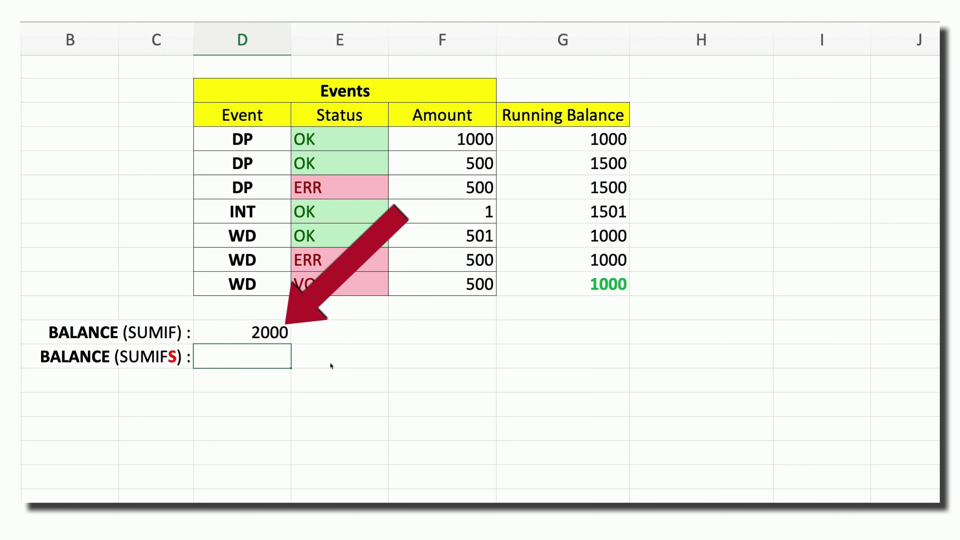
Change the SUMIF criterion to "<>DP" so the balance shows 1502.
click(279, 333)
double_click(279, 333)
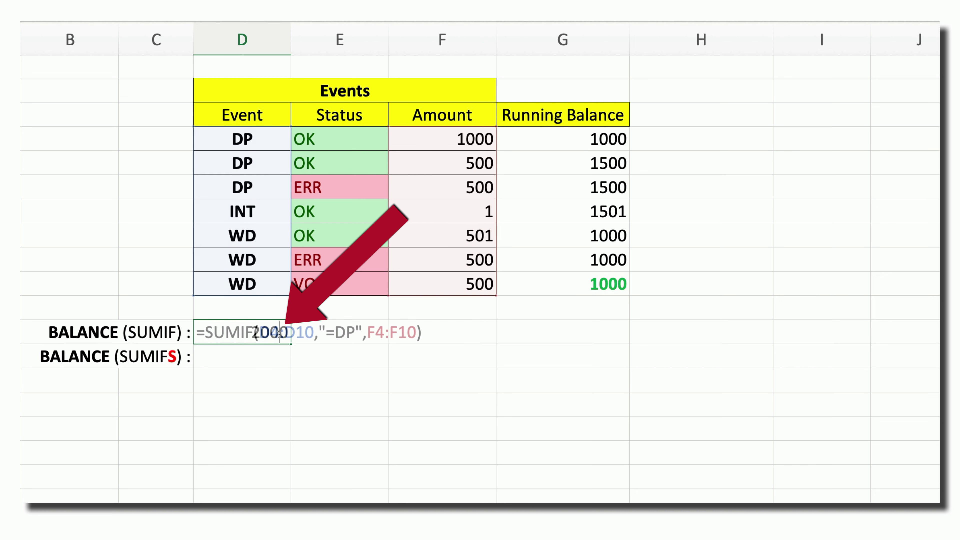
click(331, 333)
key(BackSpace)
text(>)
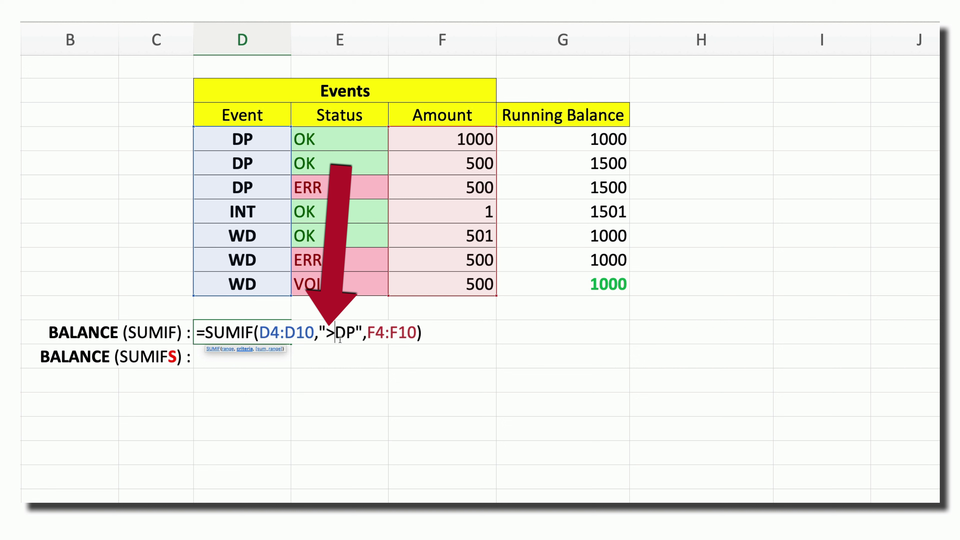
key(BackSpace)
text(<)
key(BackSpace)
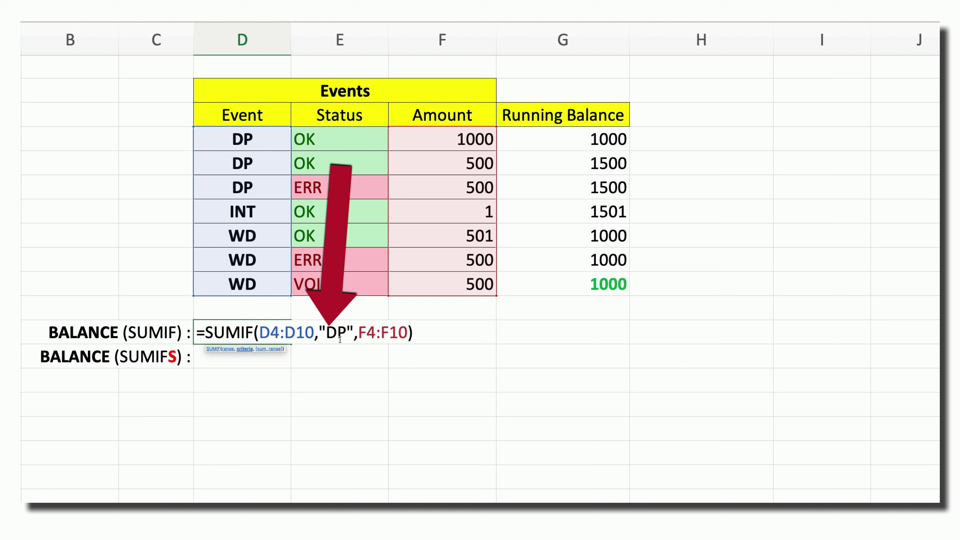
text(<>)
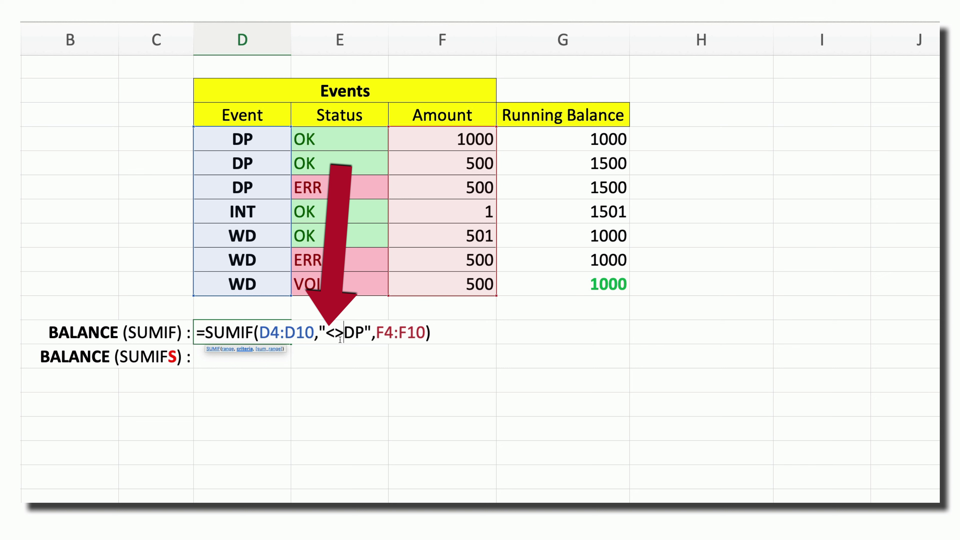
key(Return)
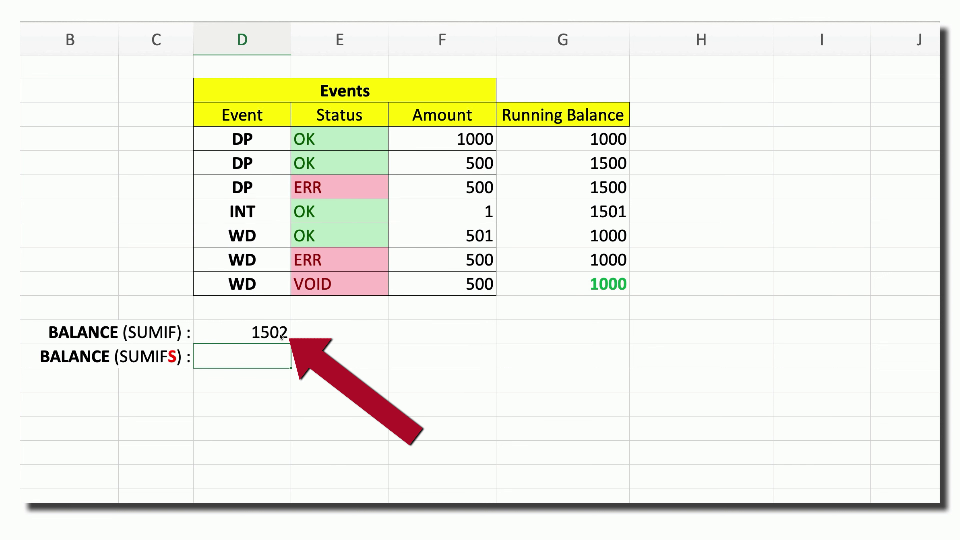
Replace the SUMIF criterion with the array {"DP","INT"}; the cell still returns 2000.
click(282, 336)
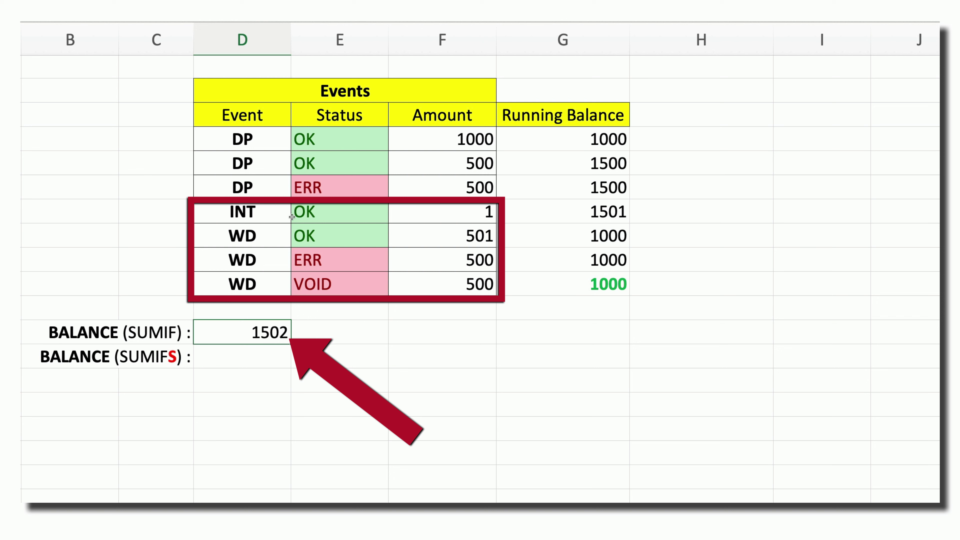
drag(270, 216, 439, 285)
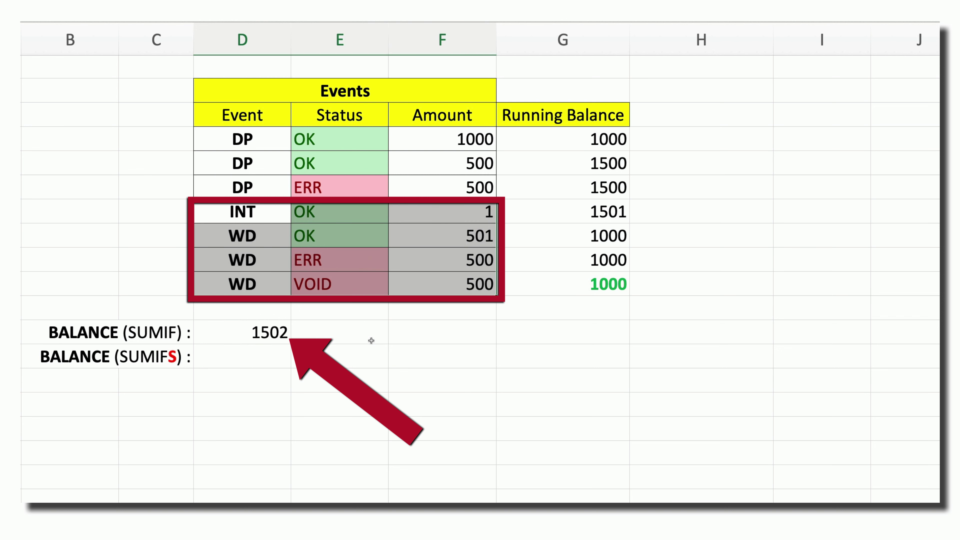
double_click(266, 332)
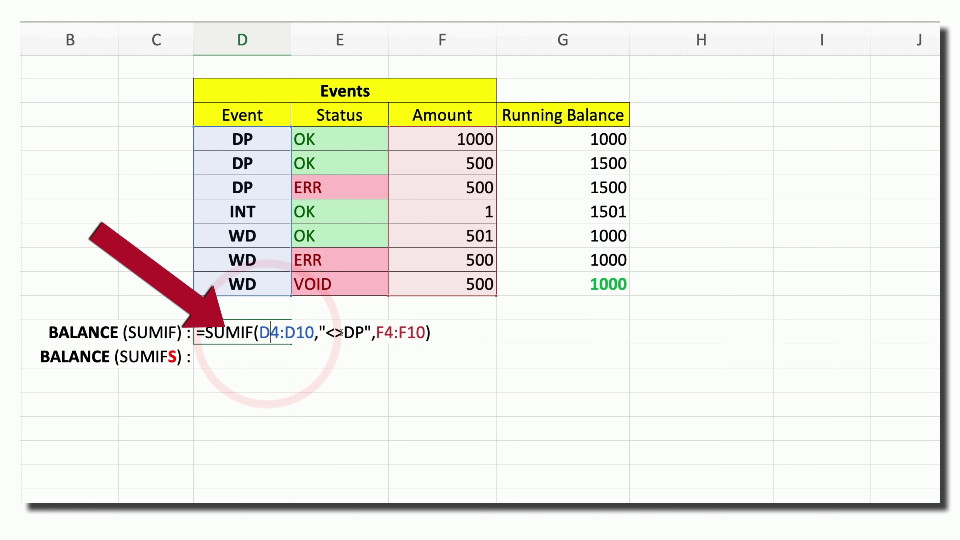
click(325, 332)
key(Delete)
key(Delete)
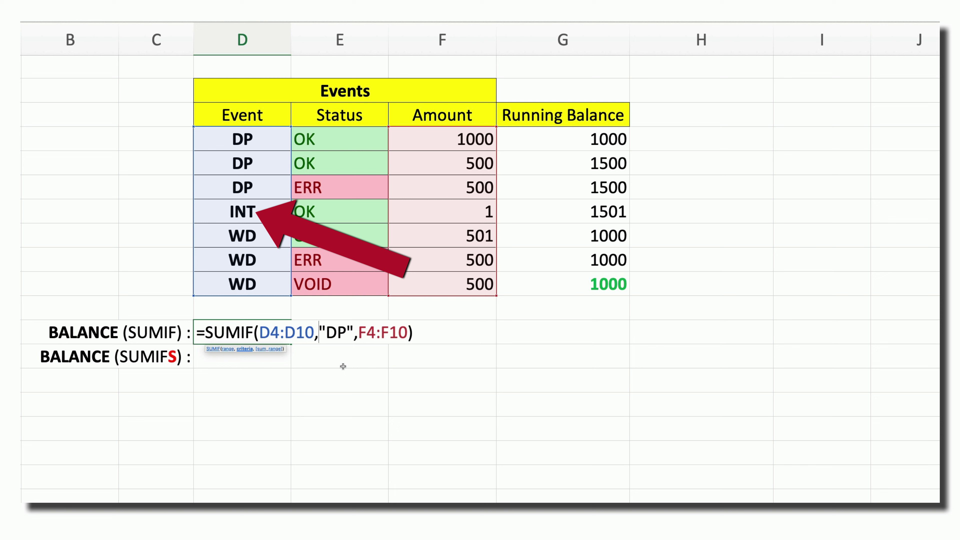
text({)
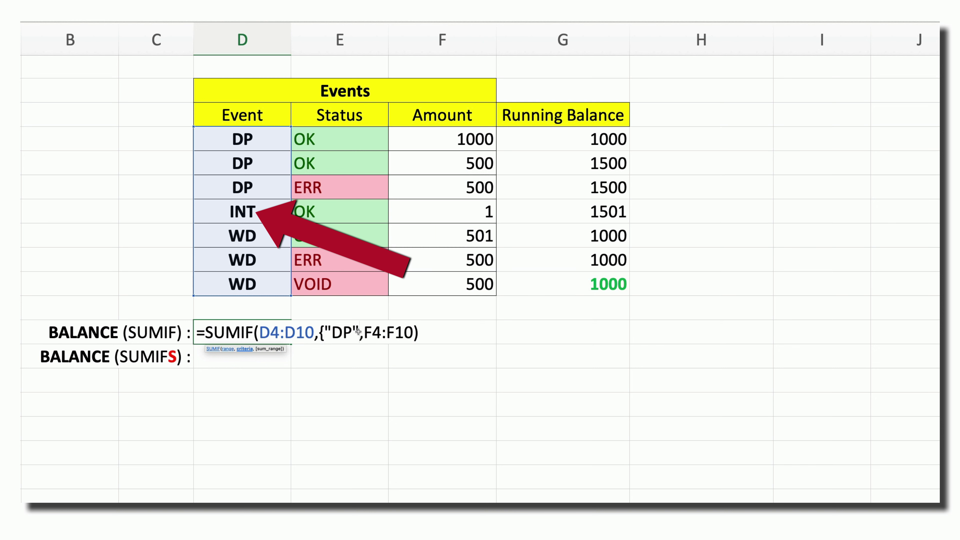
click(358, 332)
text(})
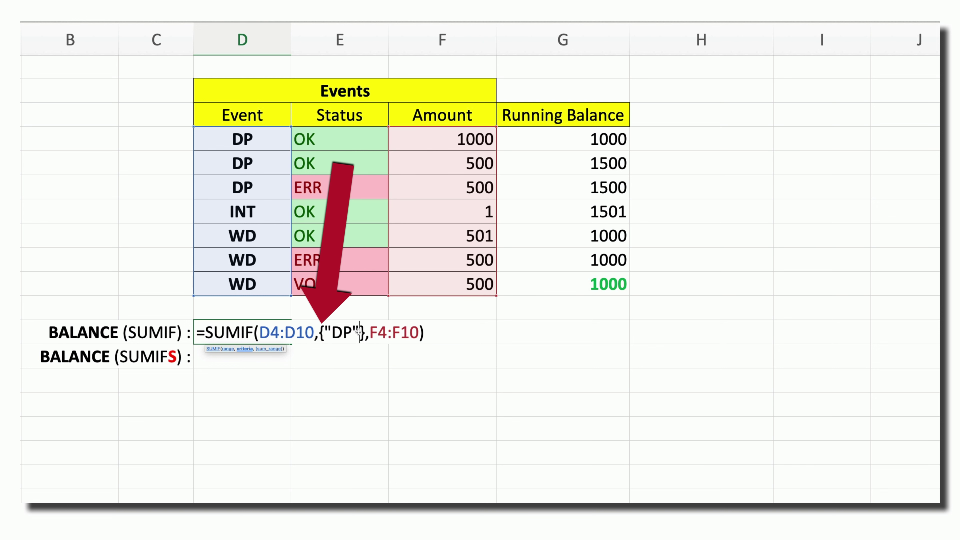
text(, "INT)
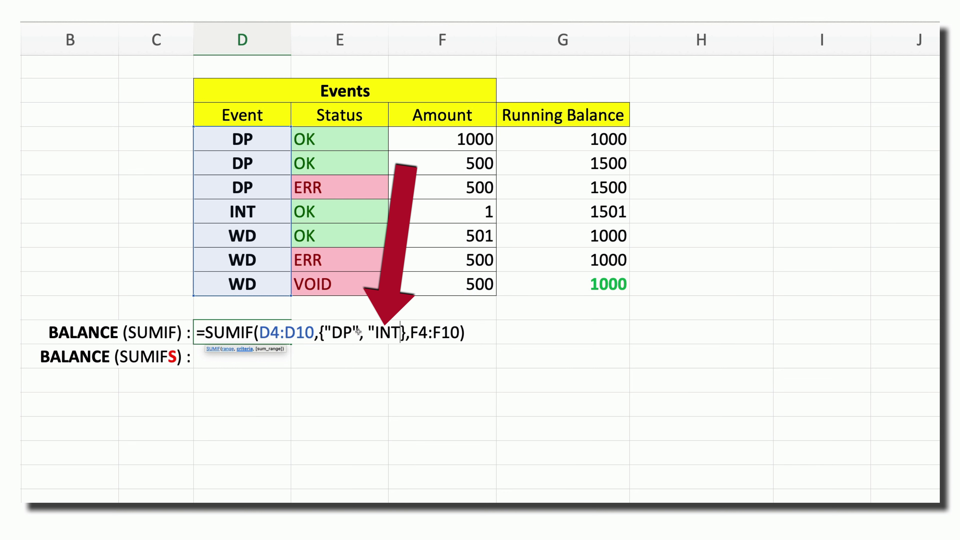
text(")
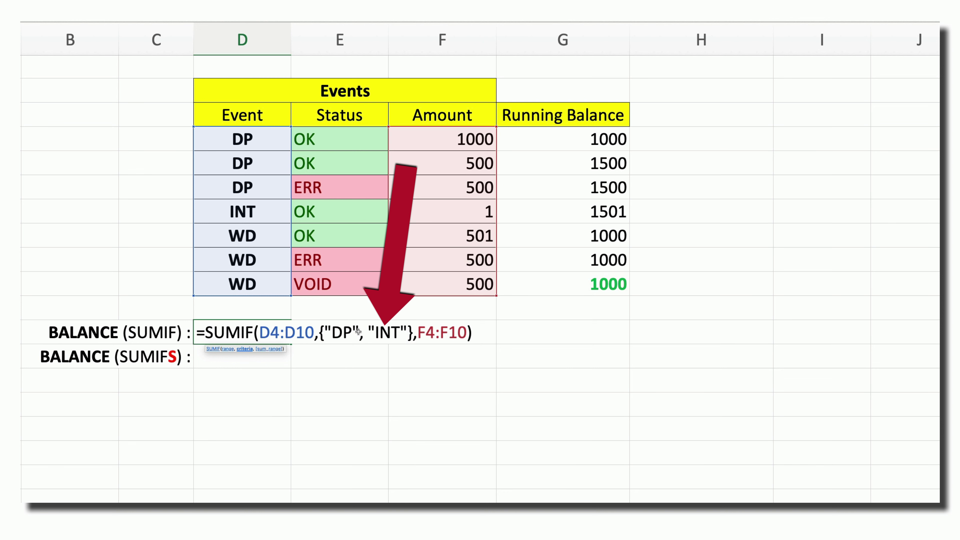
key(Return)
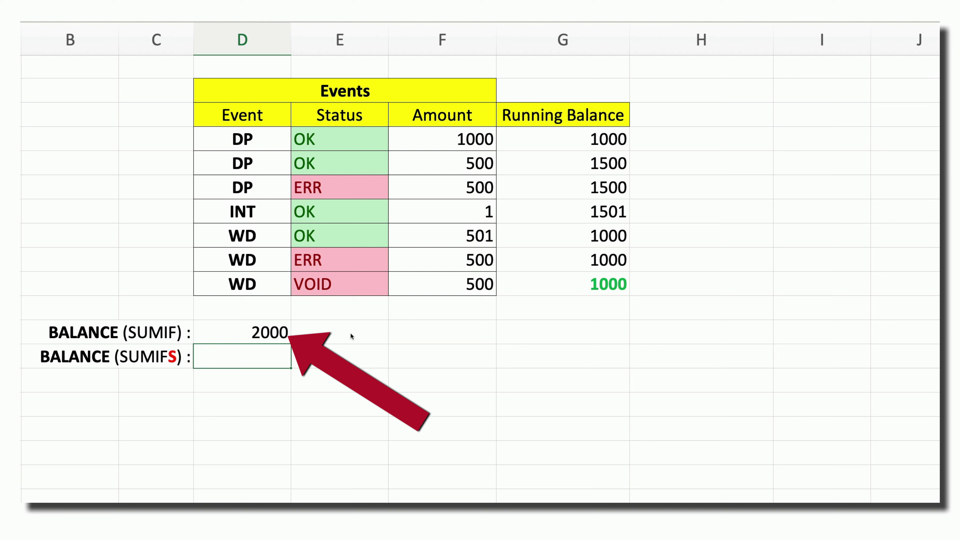
click(282, 337)
Wrap the SUMIF formula in SUM(...) so D12 combines DP and INT to 2001.
double_click(283, 336)
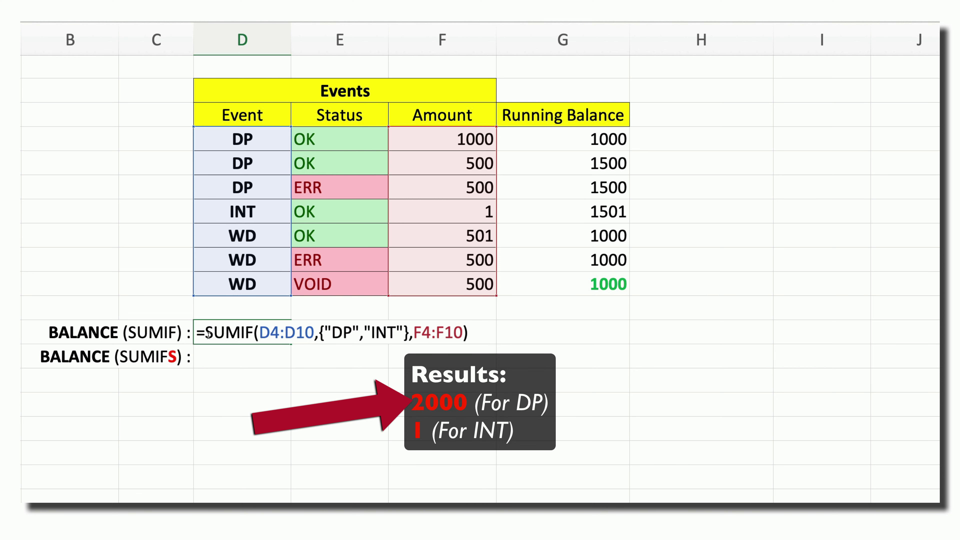
click(208, 335)
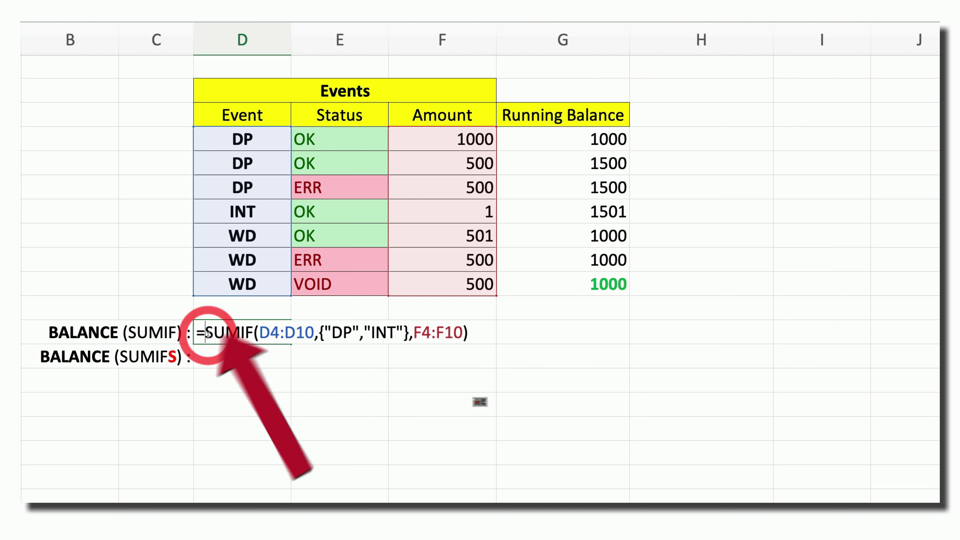
text(SUM()
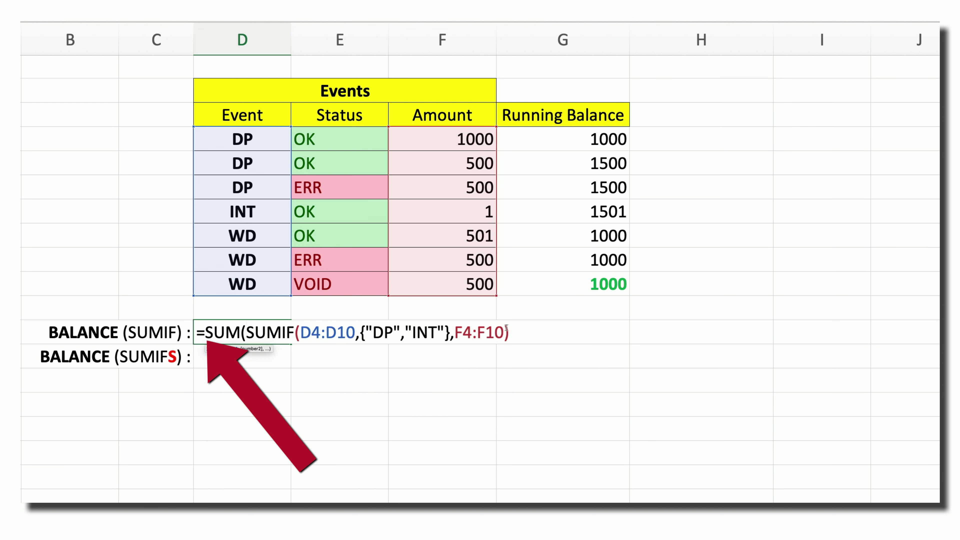
click(513, 333)
text())
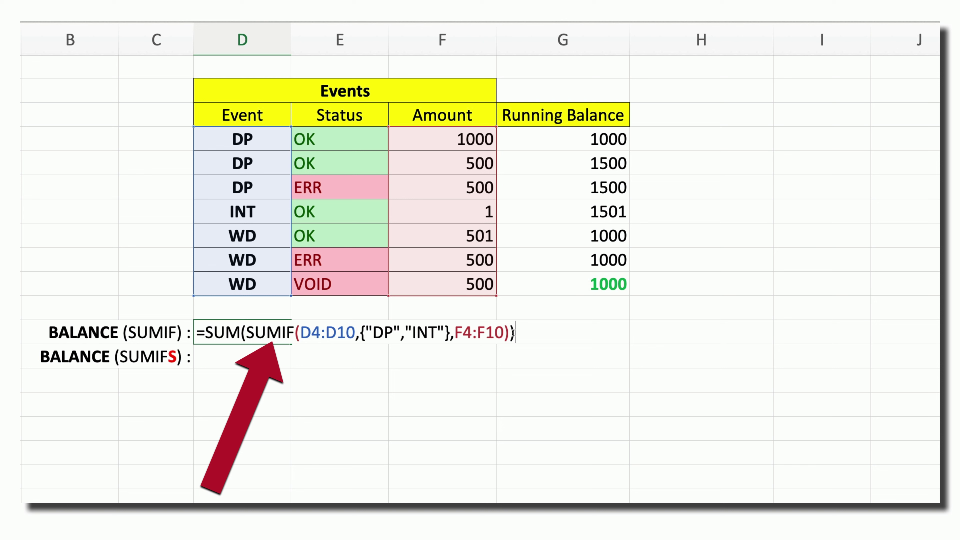
key(Return)
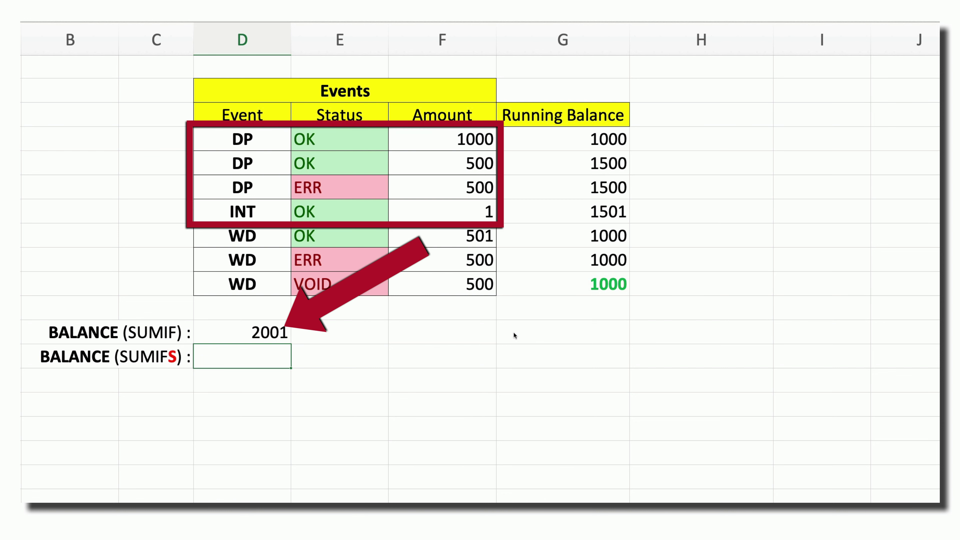
drag(271, 144, 422, 204)
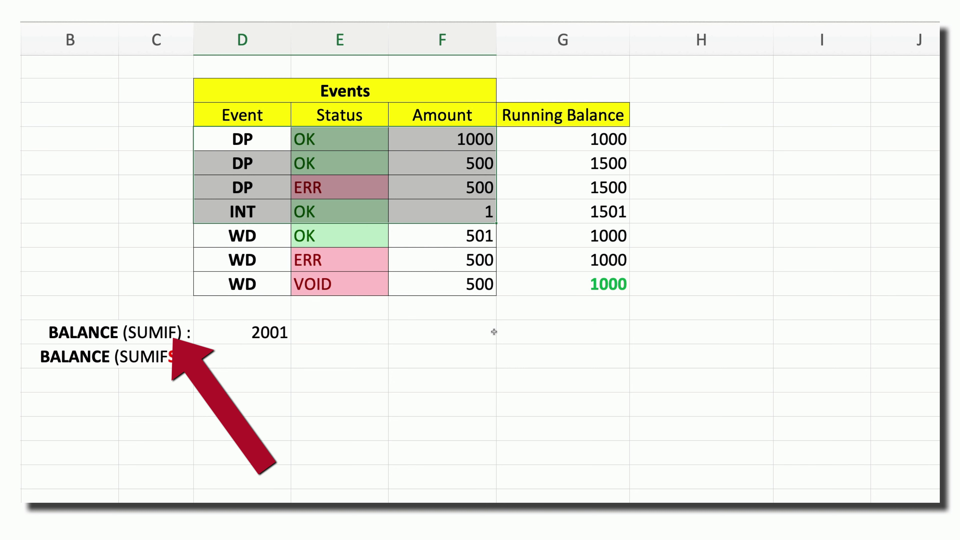
Enter =SUMIFS(F4:F10,D4:D10,{"DP","INT"},E4:E10,"OK") in the SUMIFS balance cell.
double_click(250, 355)
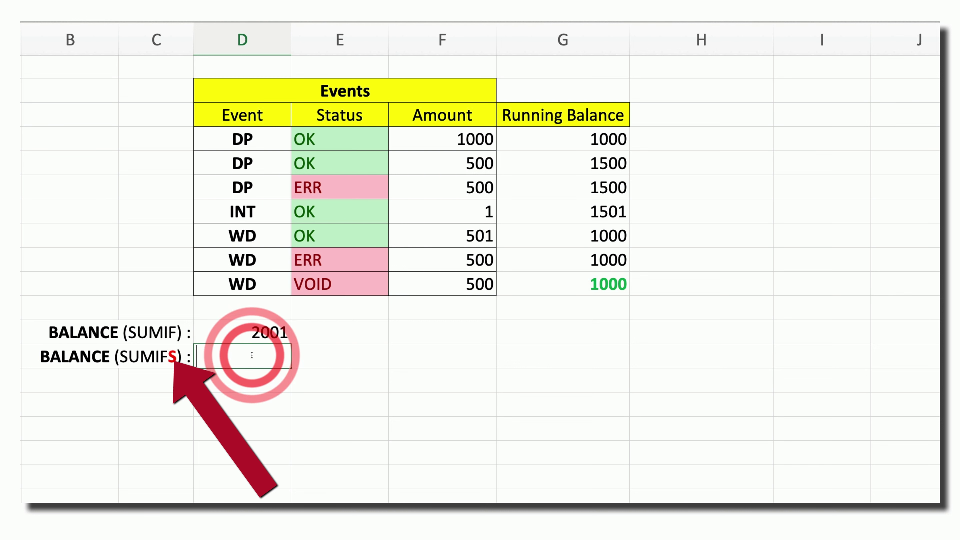
text(=SUM)
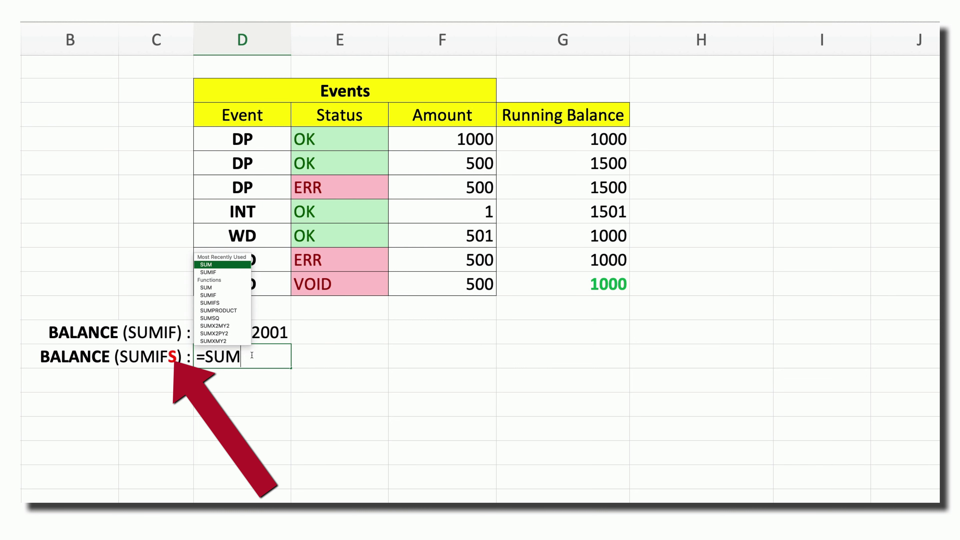
text(IFS)
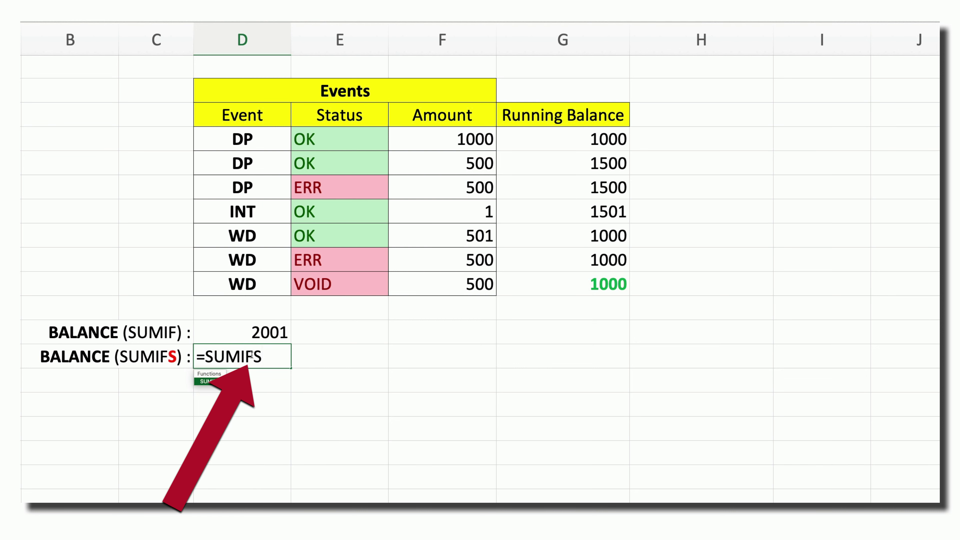
text(()
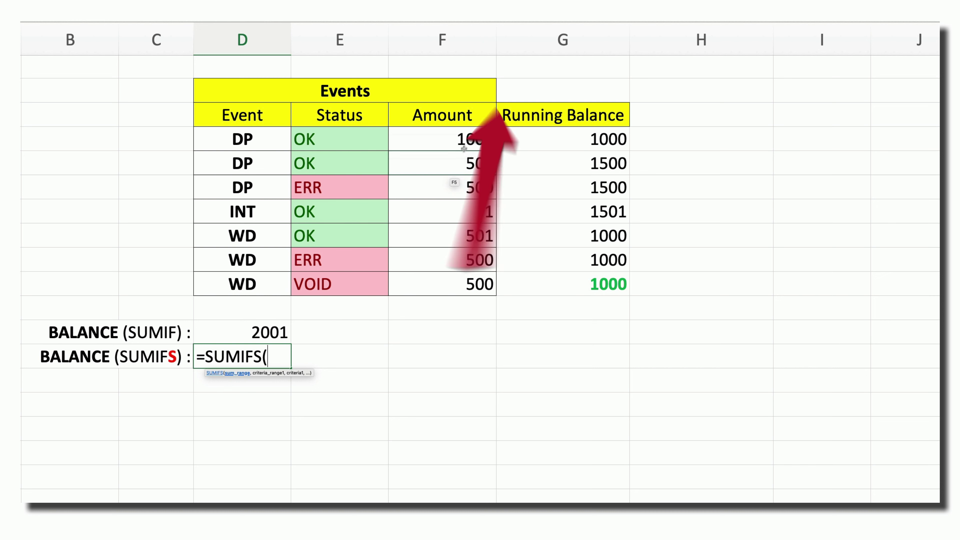
drag(464, 149, 463, 272)
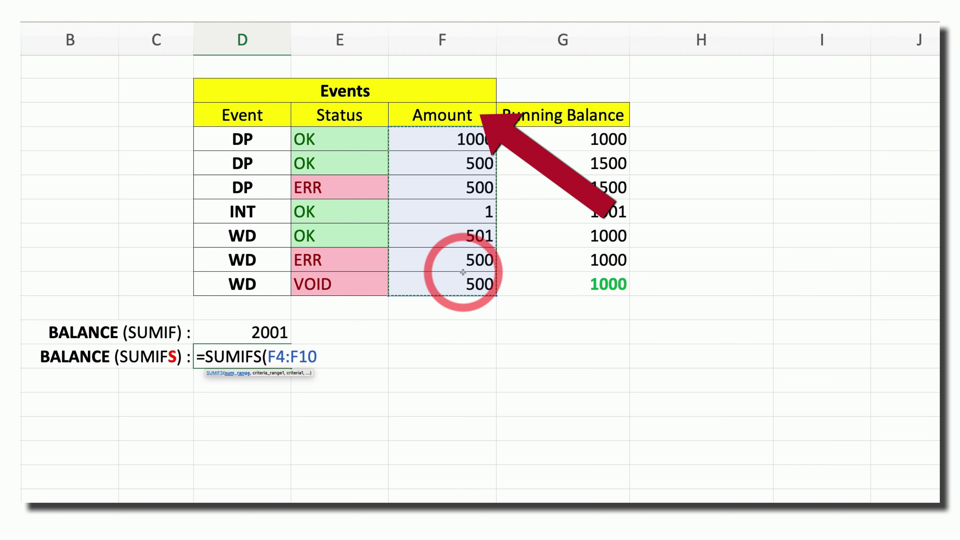
text(,)
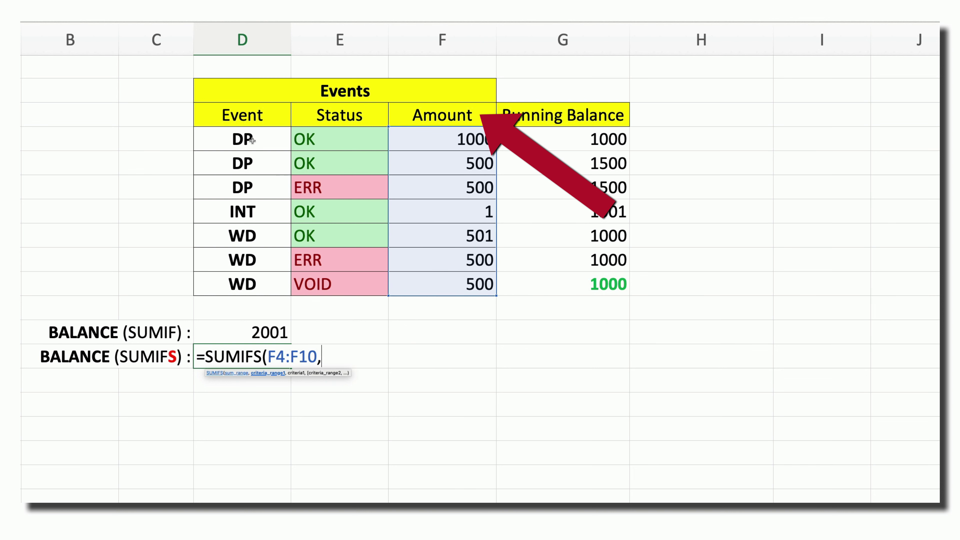
drag(251, 140, 260, 275)
text(,)
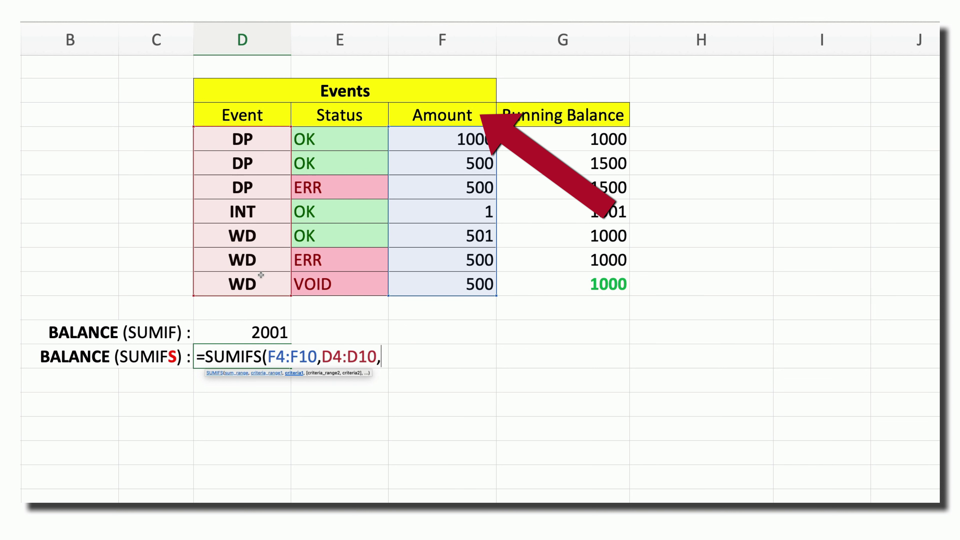
text({)
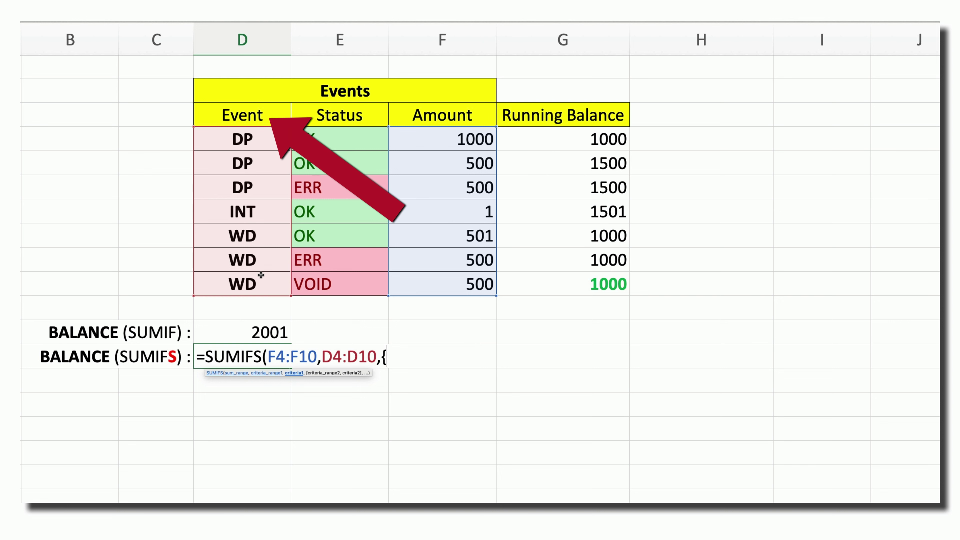
text("DP",)
text("INT"})
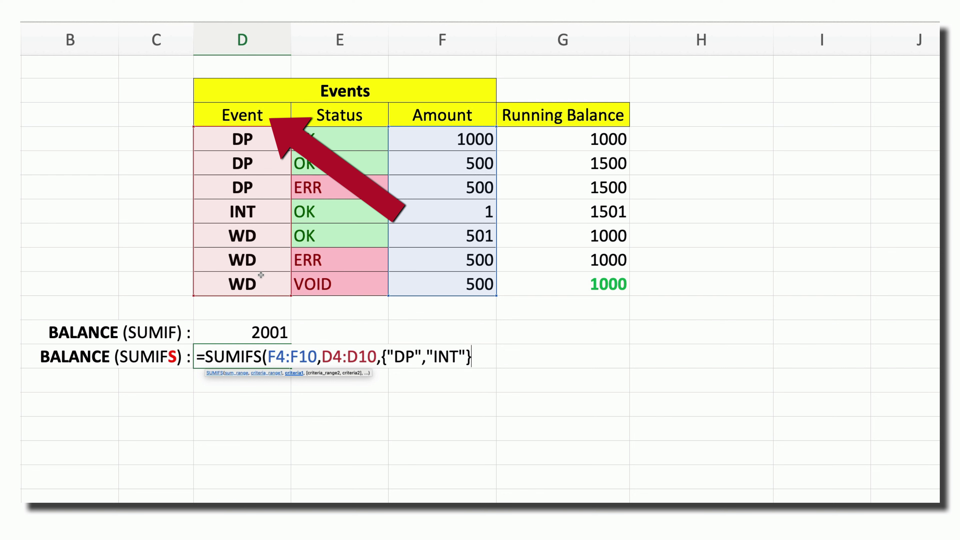
text(,)
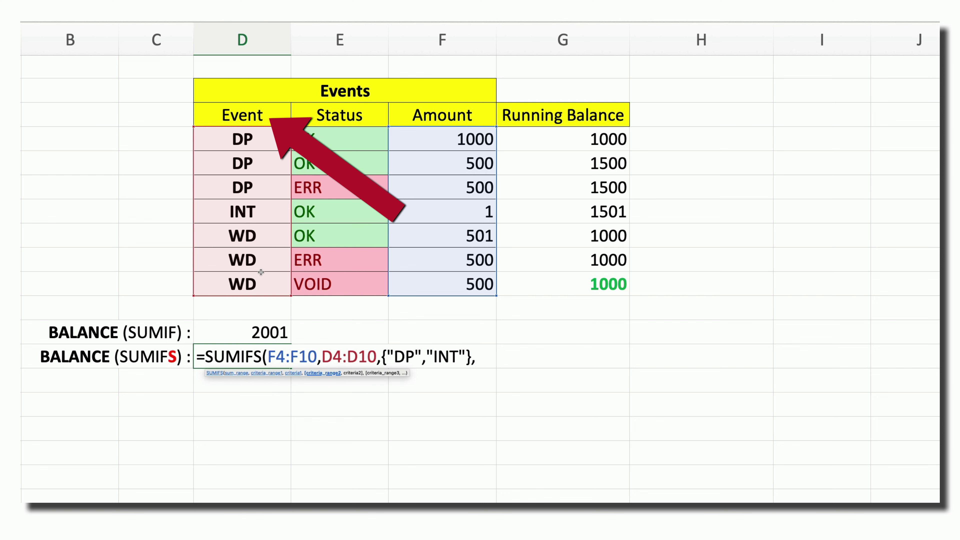
drag(315, 140, 342, 278)
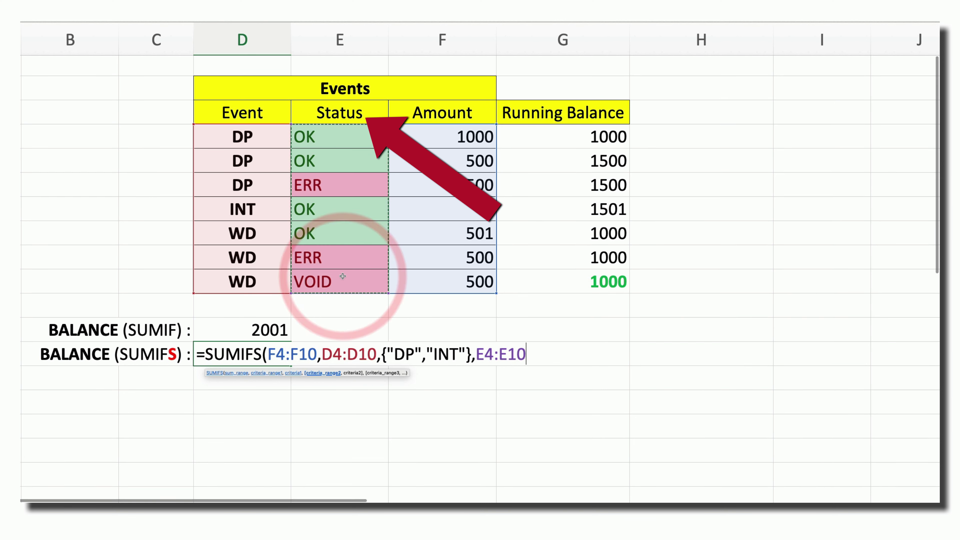
text(,"O)
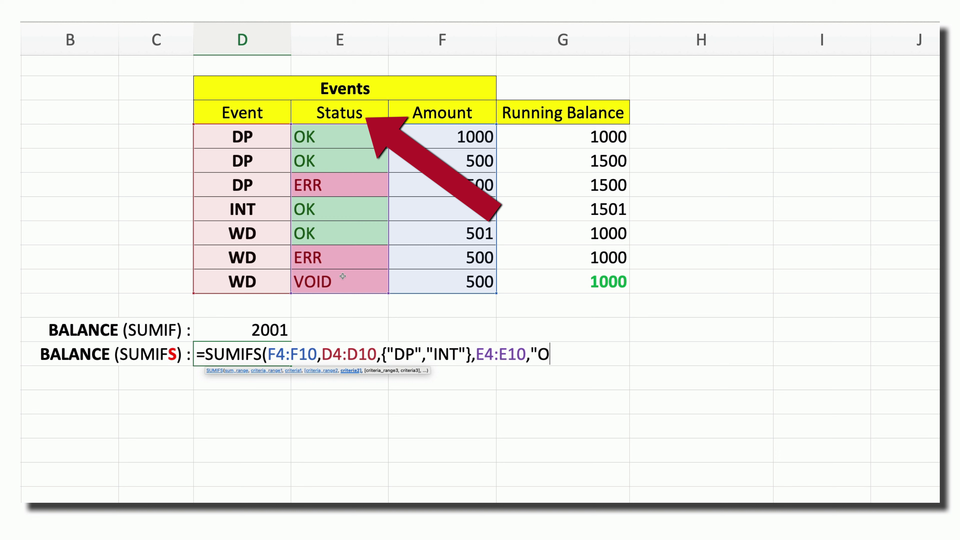
text(K"))
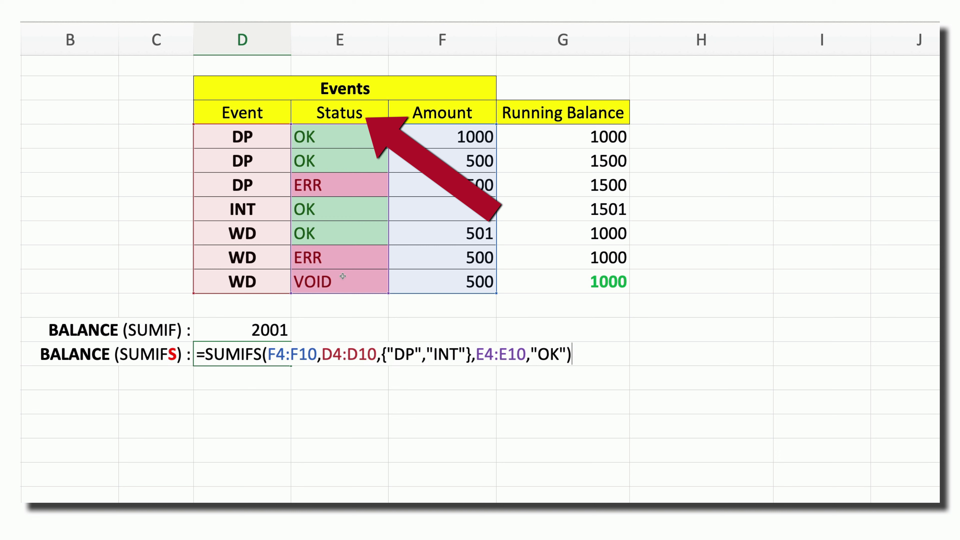
Wrap the SUMIFS formula in SUM(...) so the balance returns 1501.
click(206, 352)
text(SU)
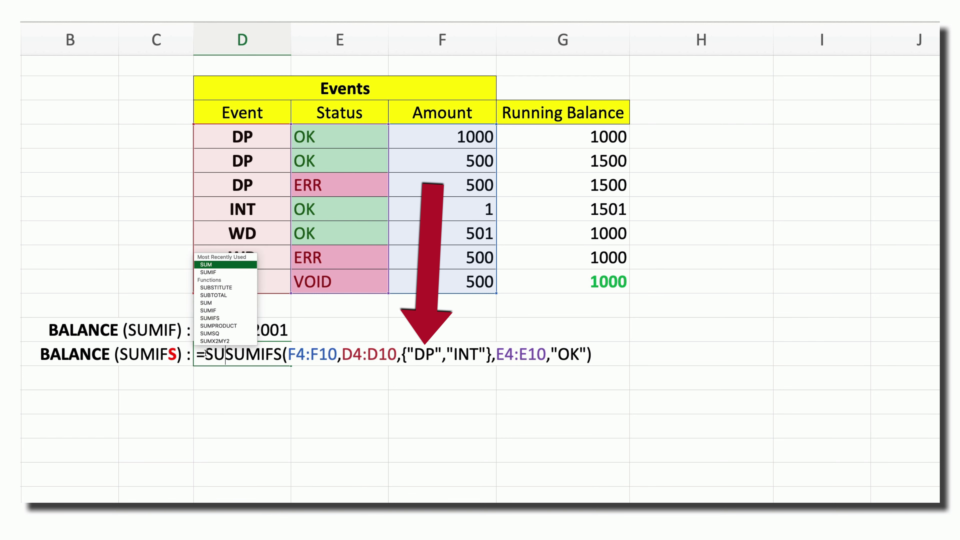
text(M()
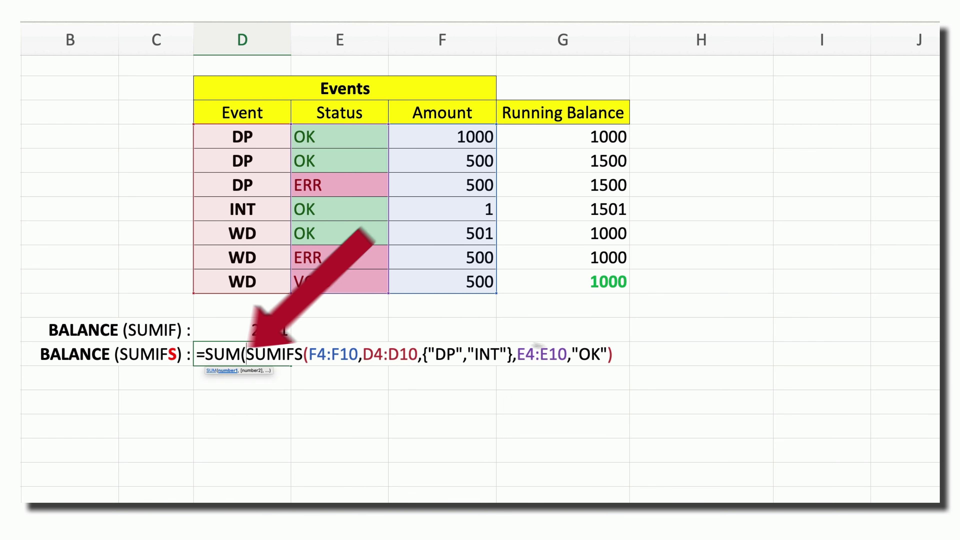
click(619, 354)
text())
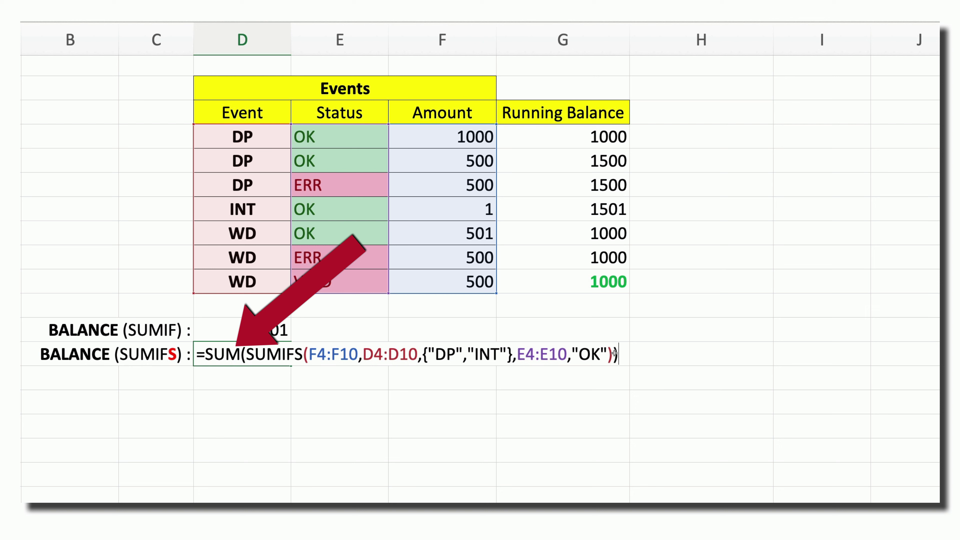
key(Return)
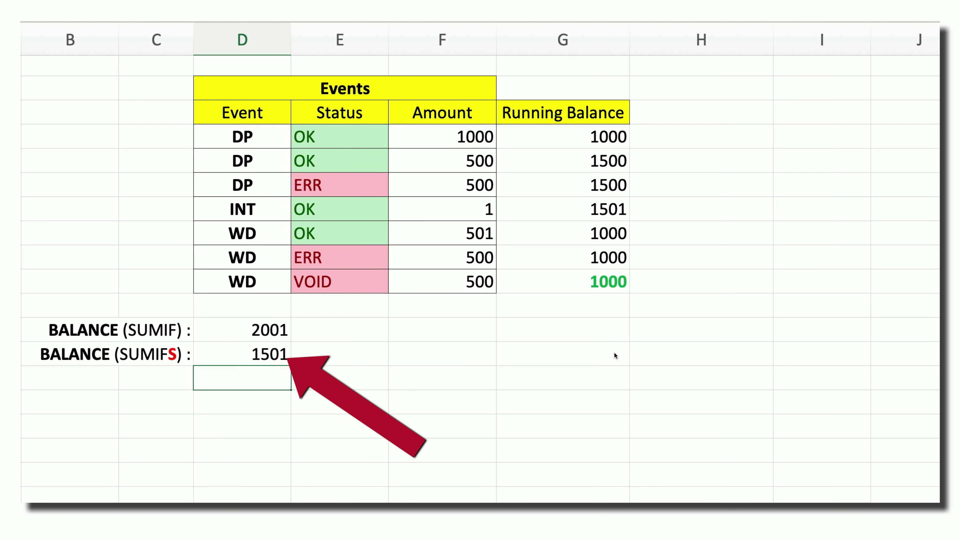
Inspect the 1501 result and the deposit amounts it counts.
click(270, 355)
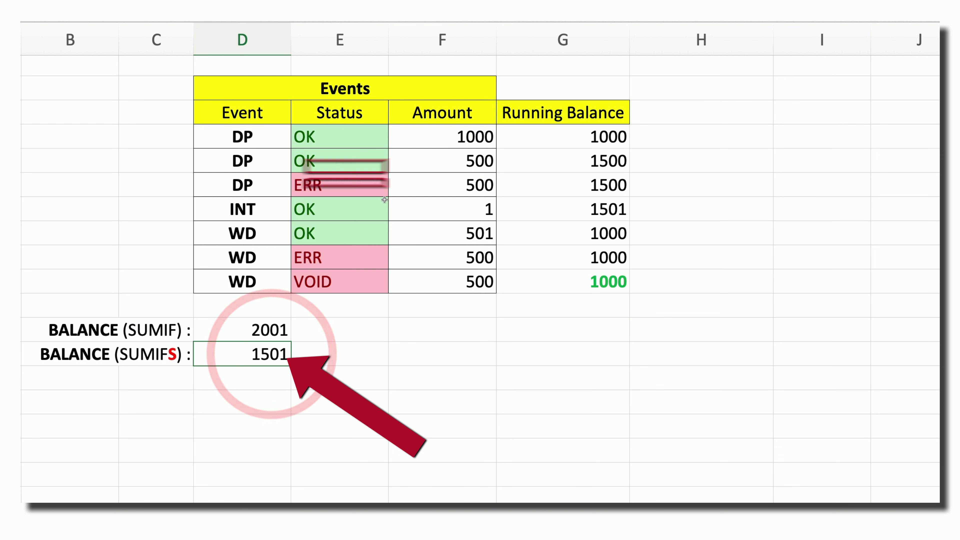
drag(475, 141, 477, 162)
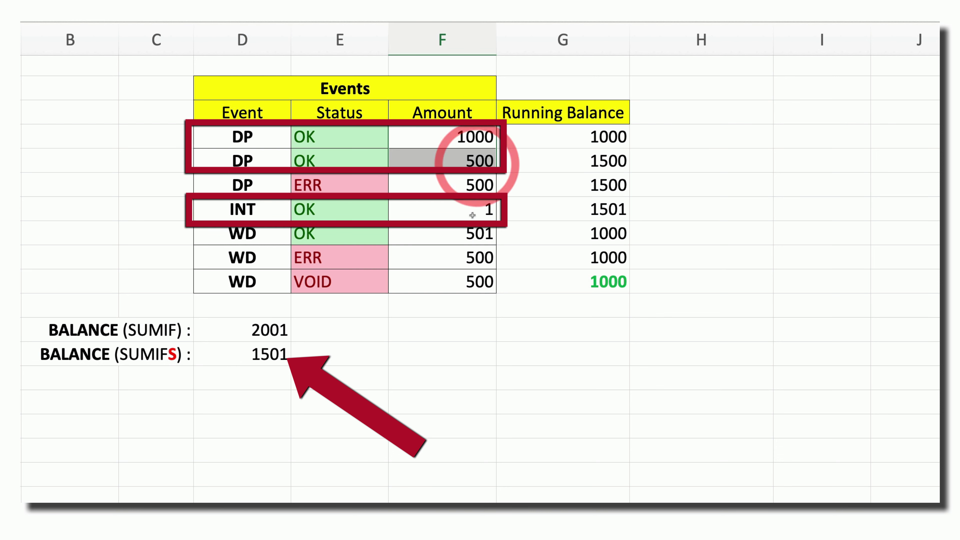
click(480, 210)
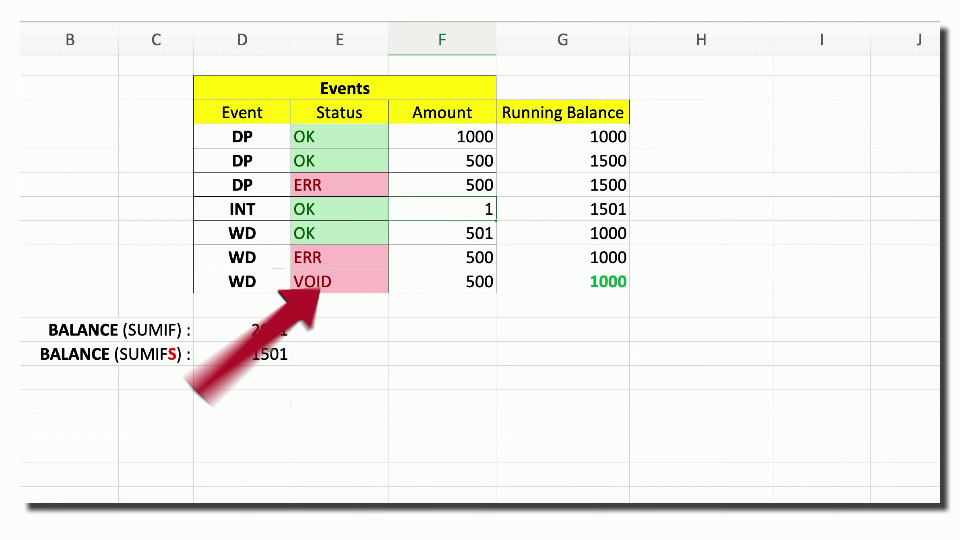
Subtract SUMIFS(F4:F10,D4:D10,"WD",E4:E10,"OK") so the balance is 1000, and bold it.
text(SUMIFS()
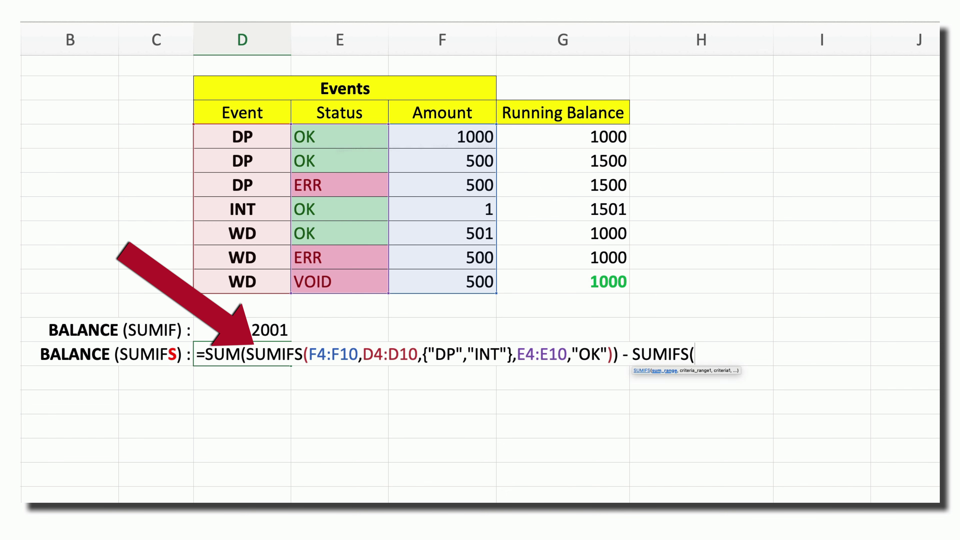
drag(443, 137, 442, 282)
text(,)
drag(242, 137, 242, 281)
text(,"WD",)
drag(340, 137, 331, 277)
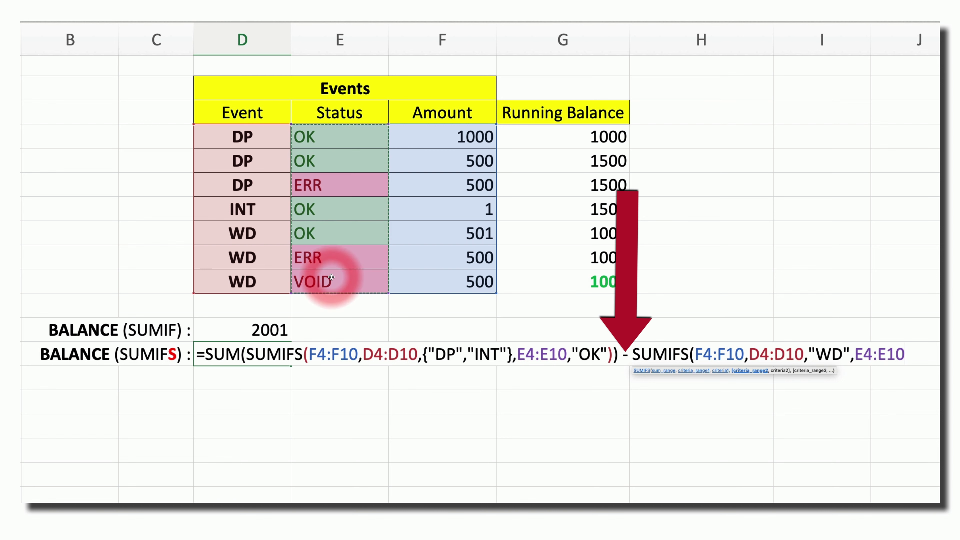
text(,"OK"))
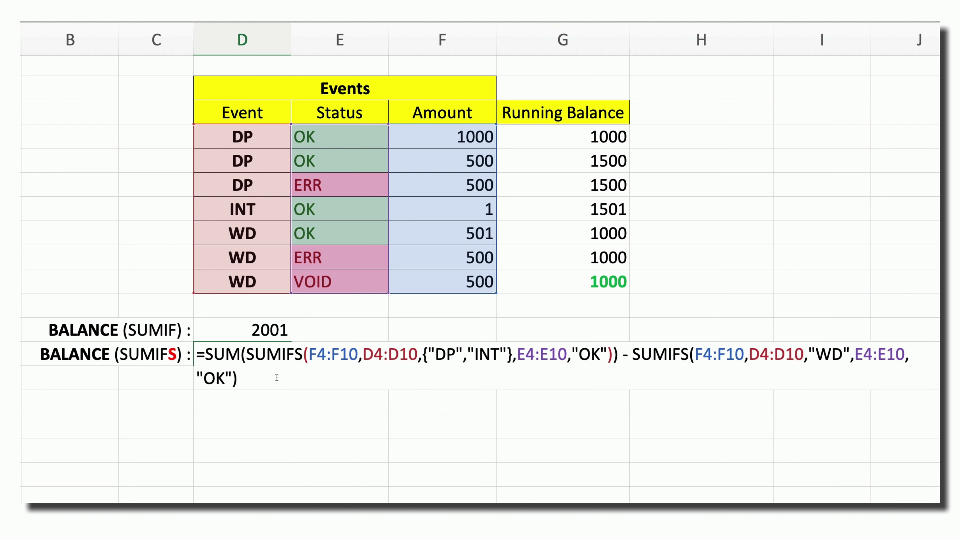
key(Return)
click(278, 353)
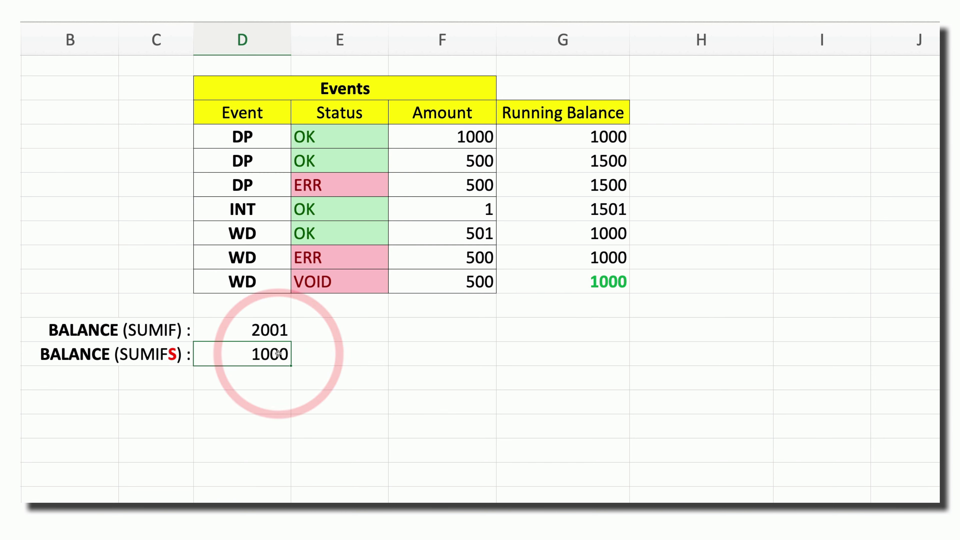
key(ctrl+b)
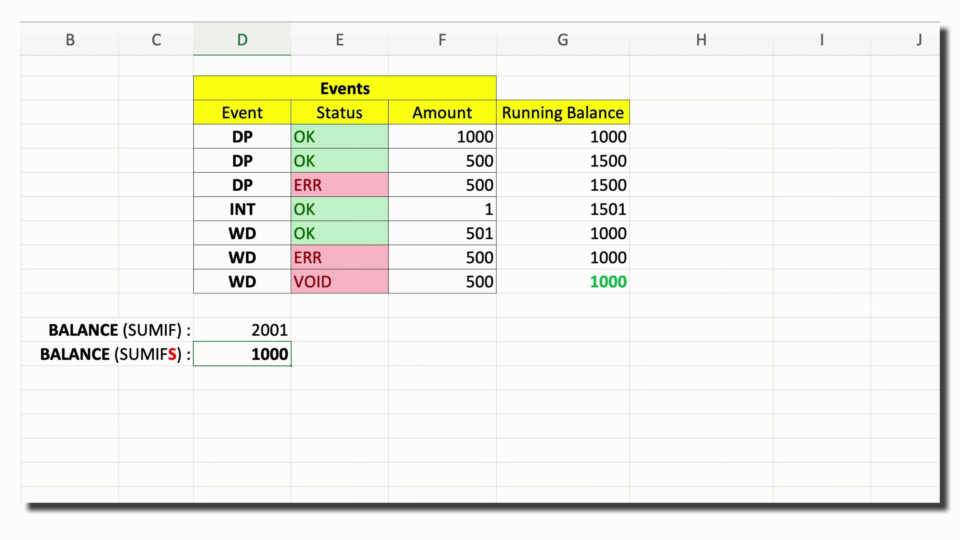
Fill the BALANCE (SUMIFS) cell and last running balance green, giving the latter red text.
click(577, 286)
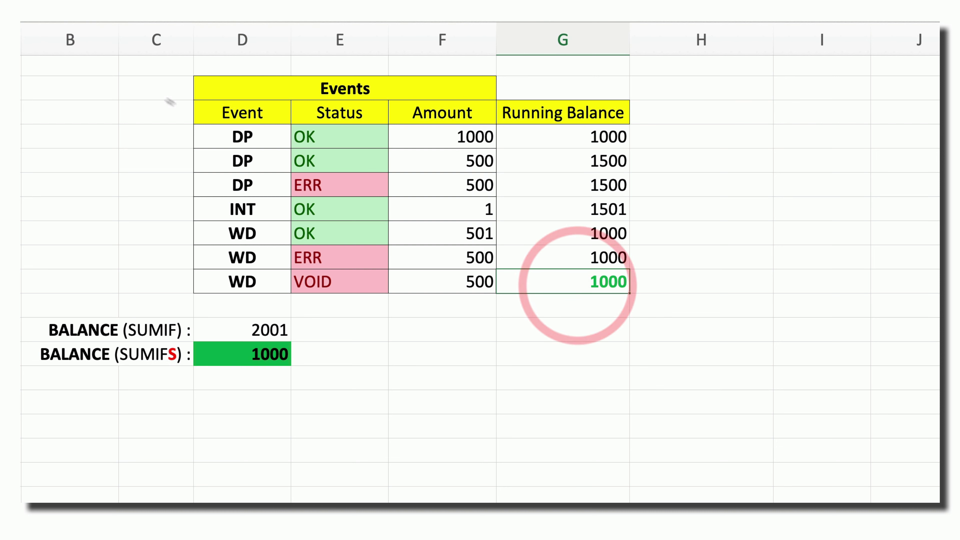
key(F4)
click(57, 17)
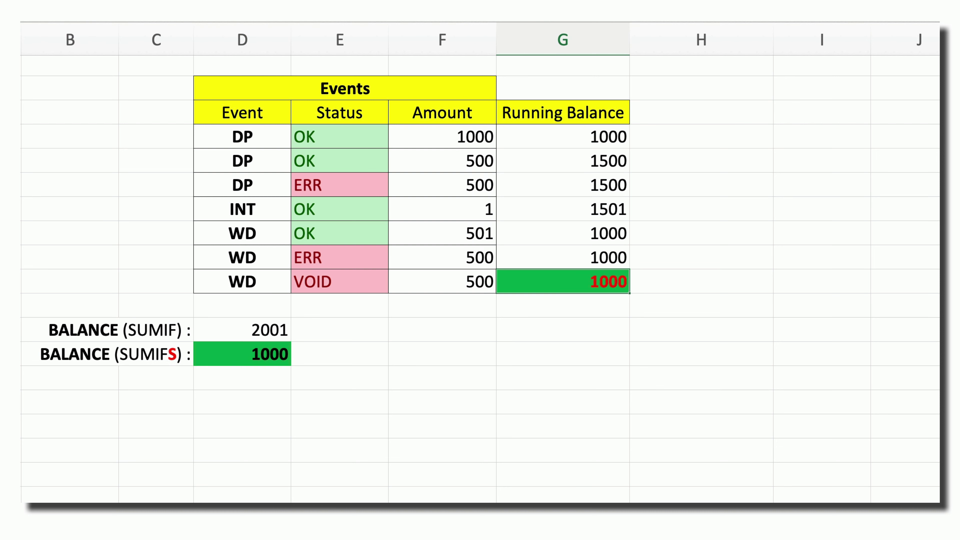
click(262, 353)
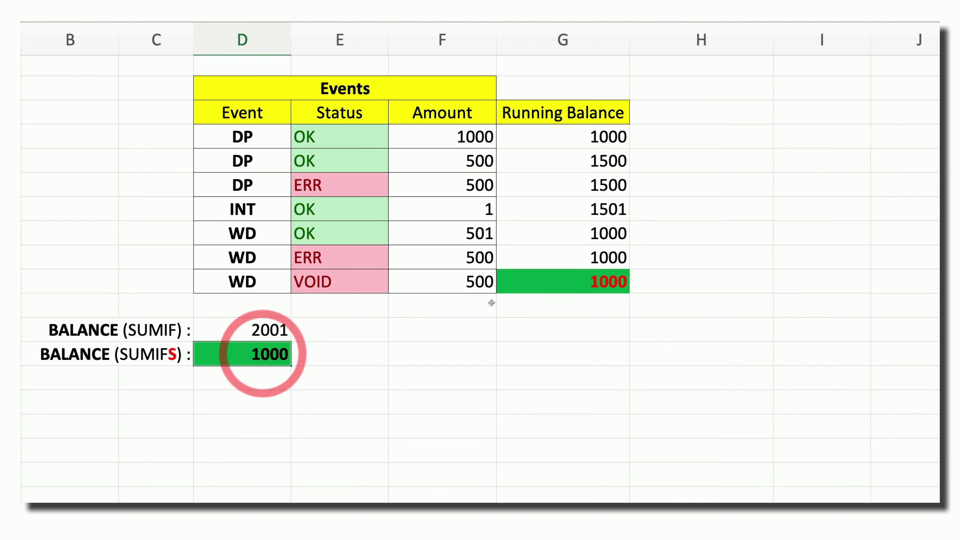